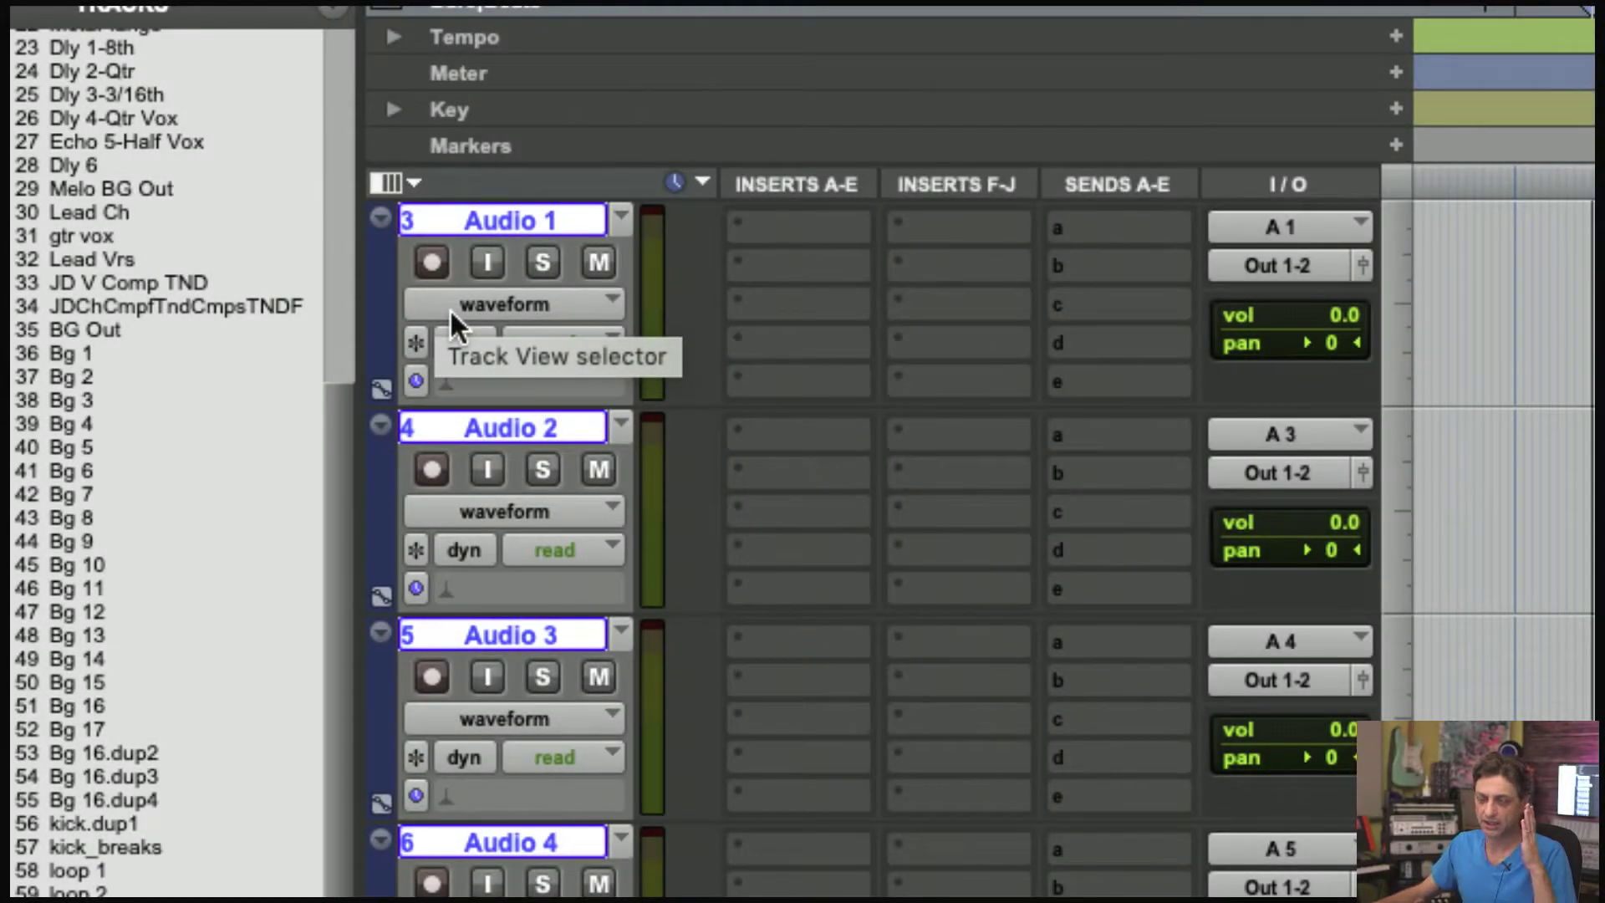
Step: Arm Audio 1, Audio 2 and Audio 3 together, then disarm all three
super+click(430, 263)
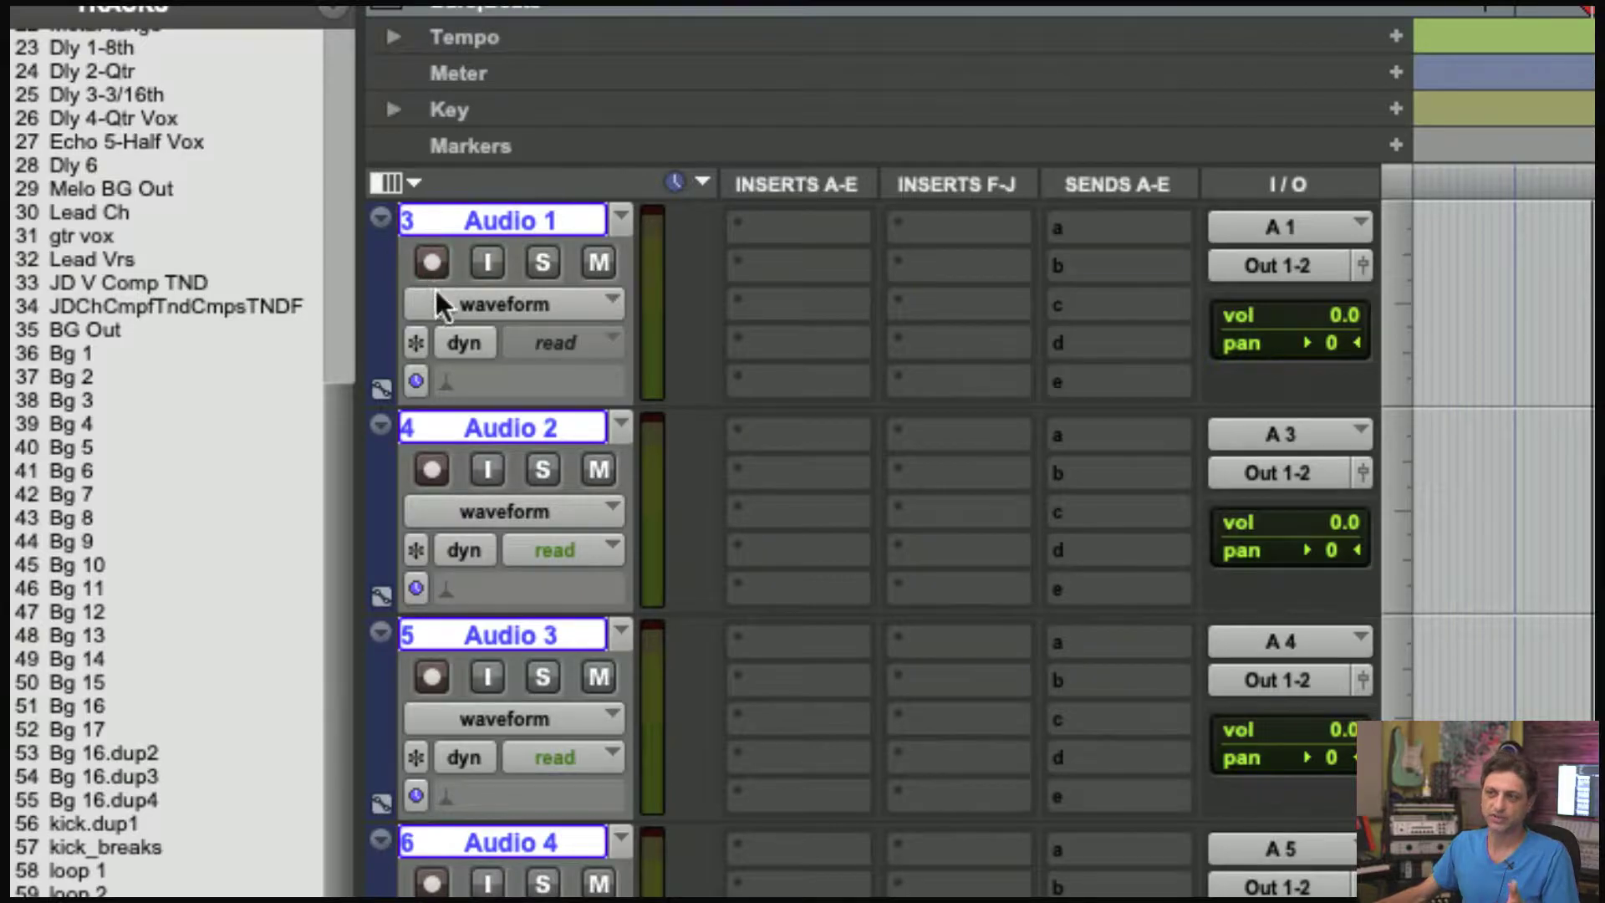
super+click(437, 469)
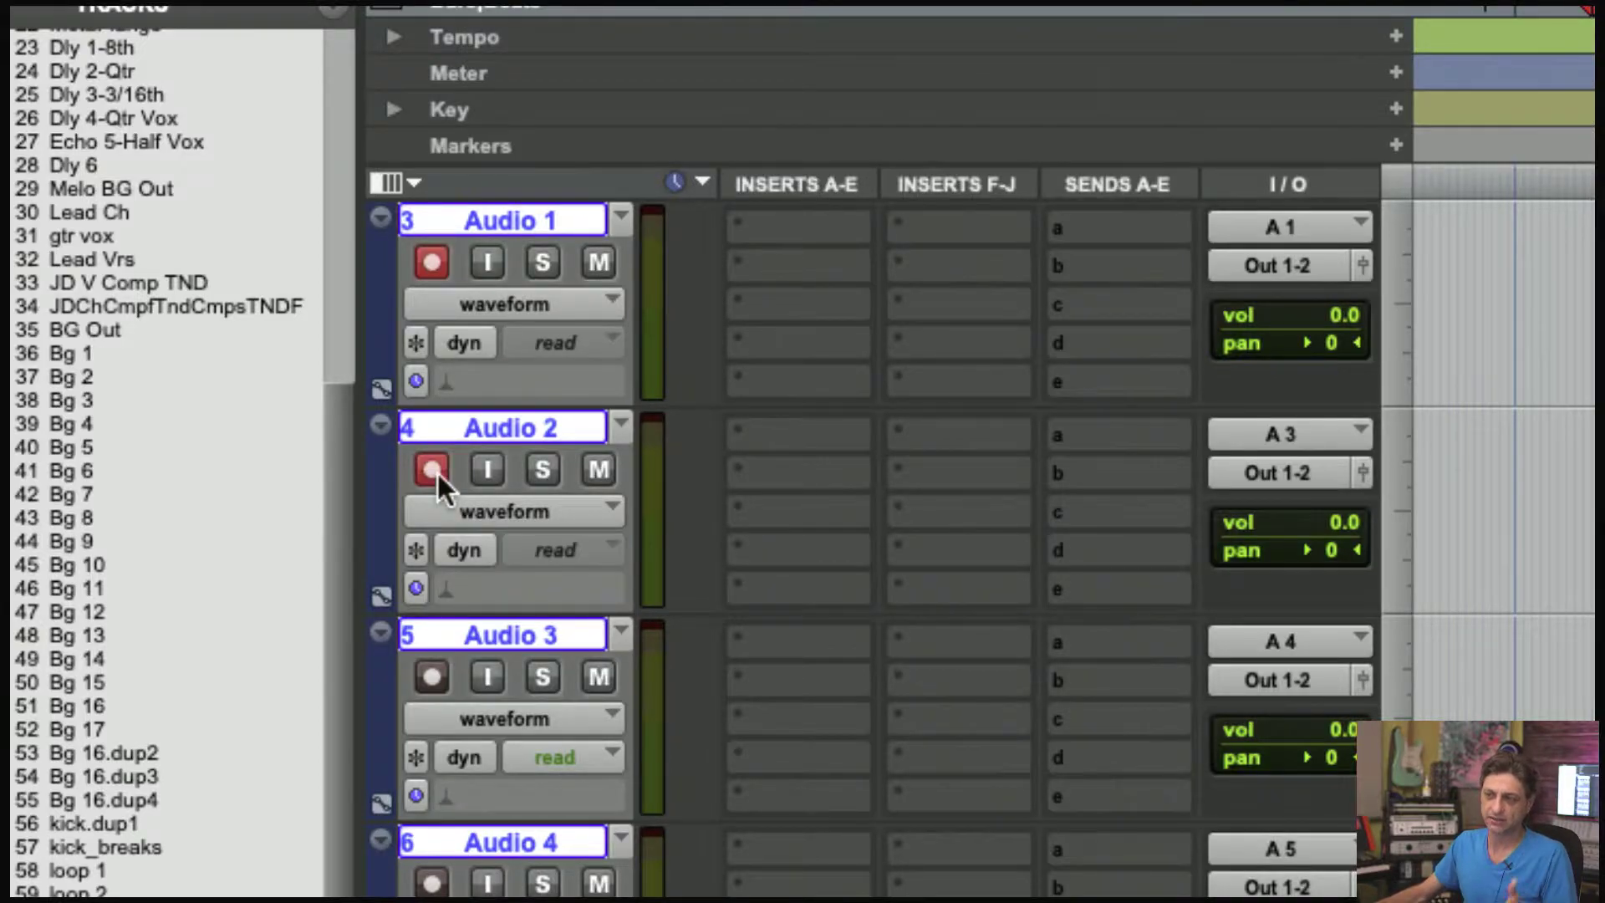
super+click(435, 674)
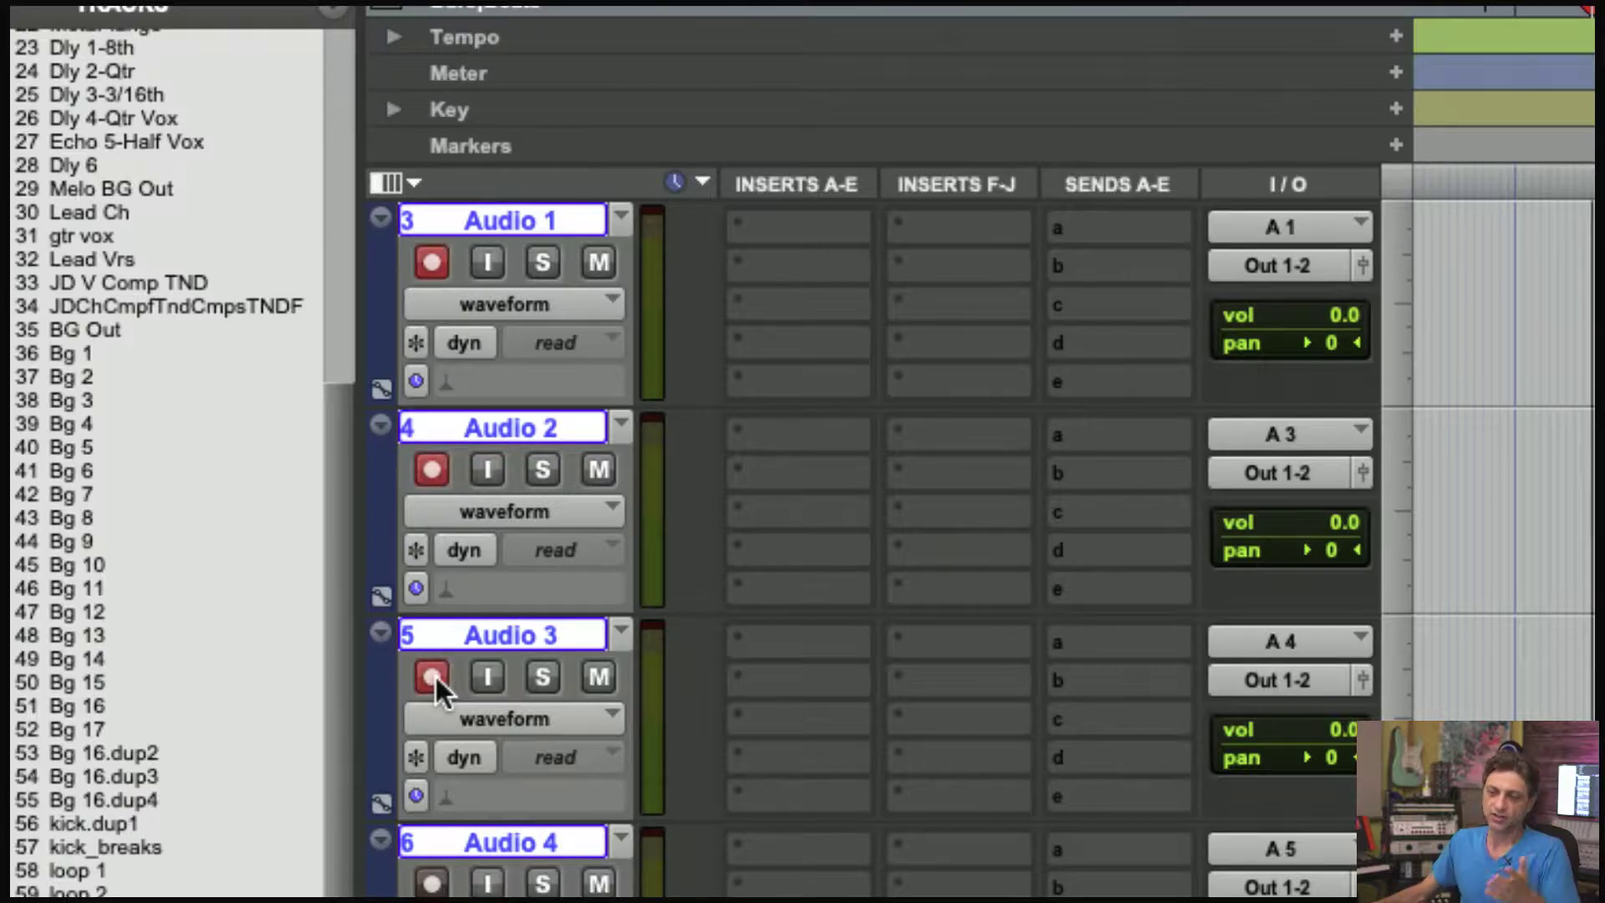
click(433, 675)
click(433, 466)
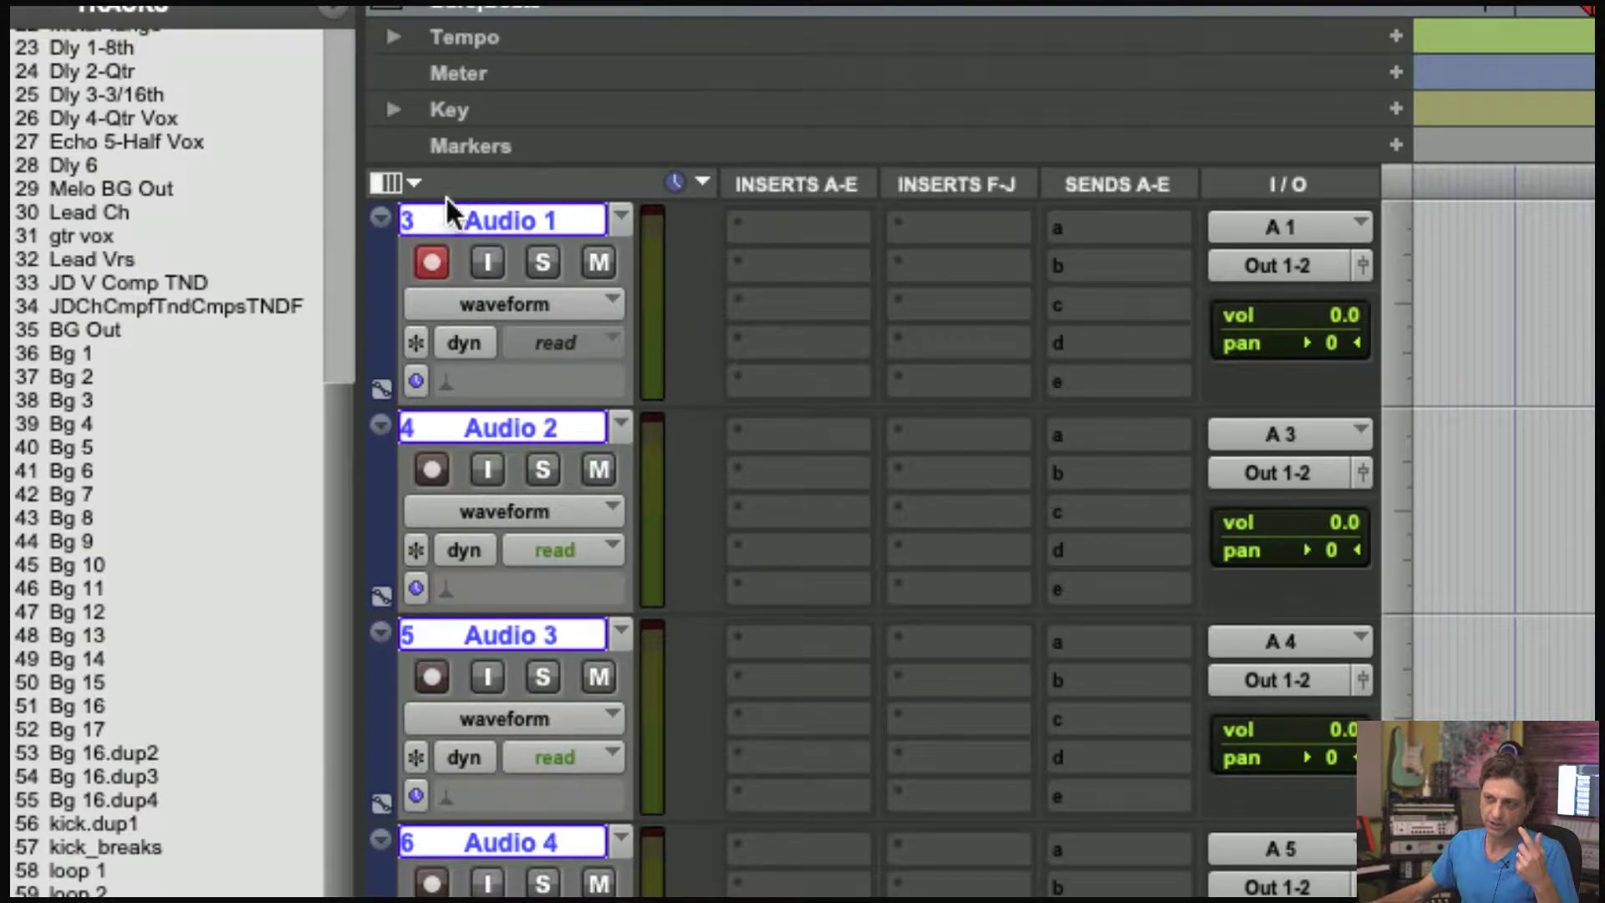
click(434, 261)
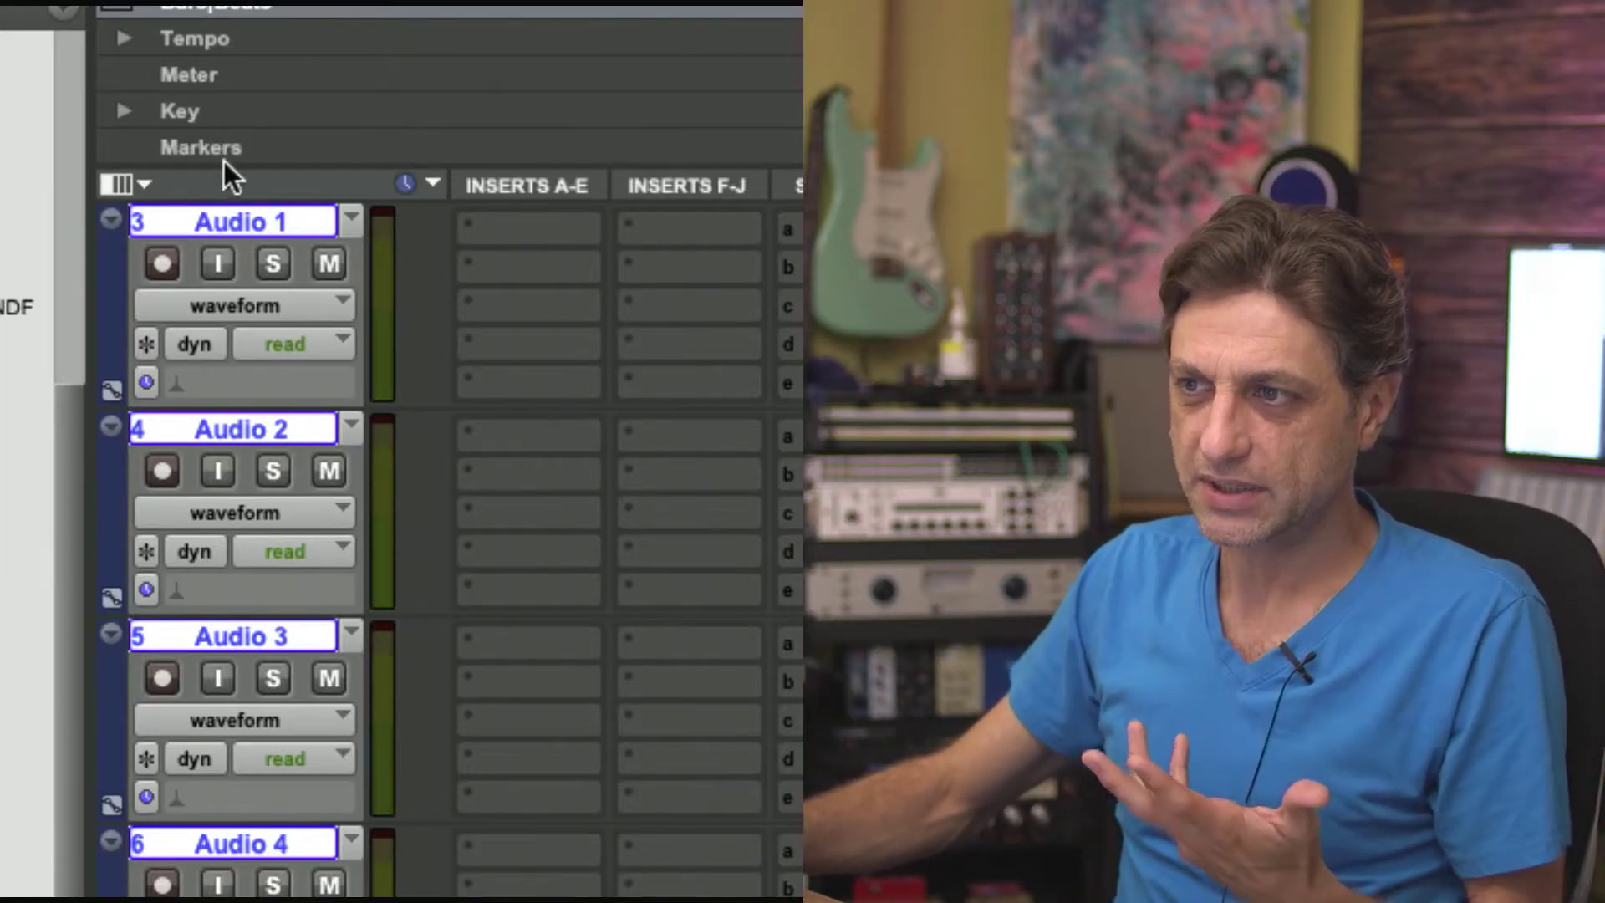
Step: Arm and disarm Audio 1, Audio 2 and Audio 3 one at a time
click(168, 259)
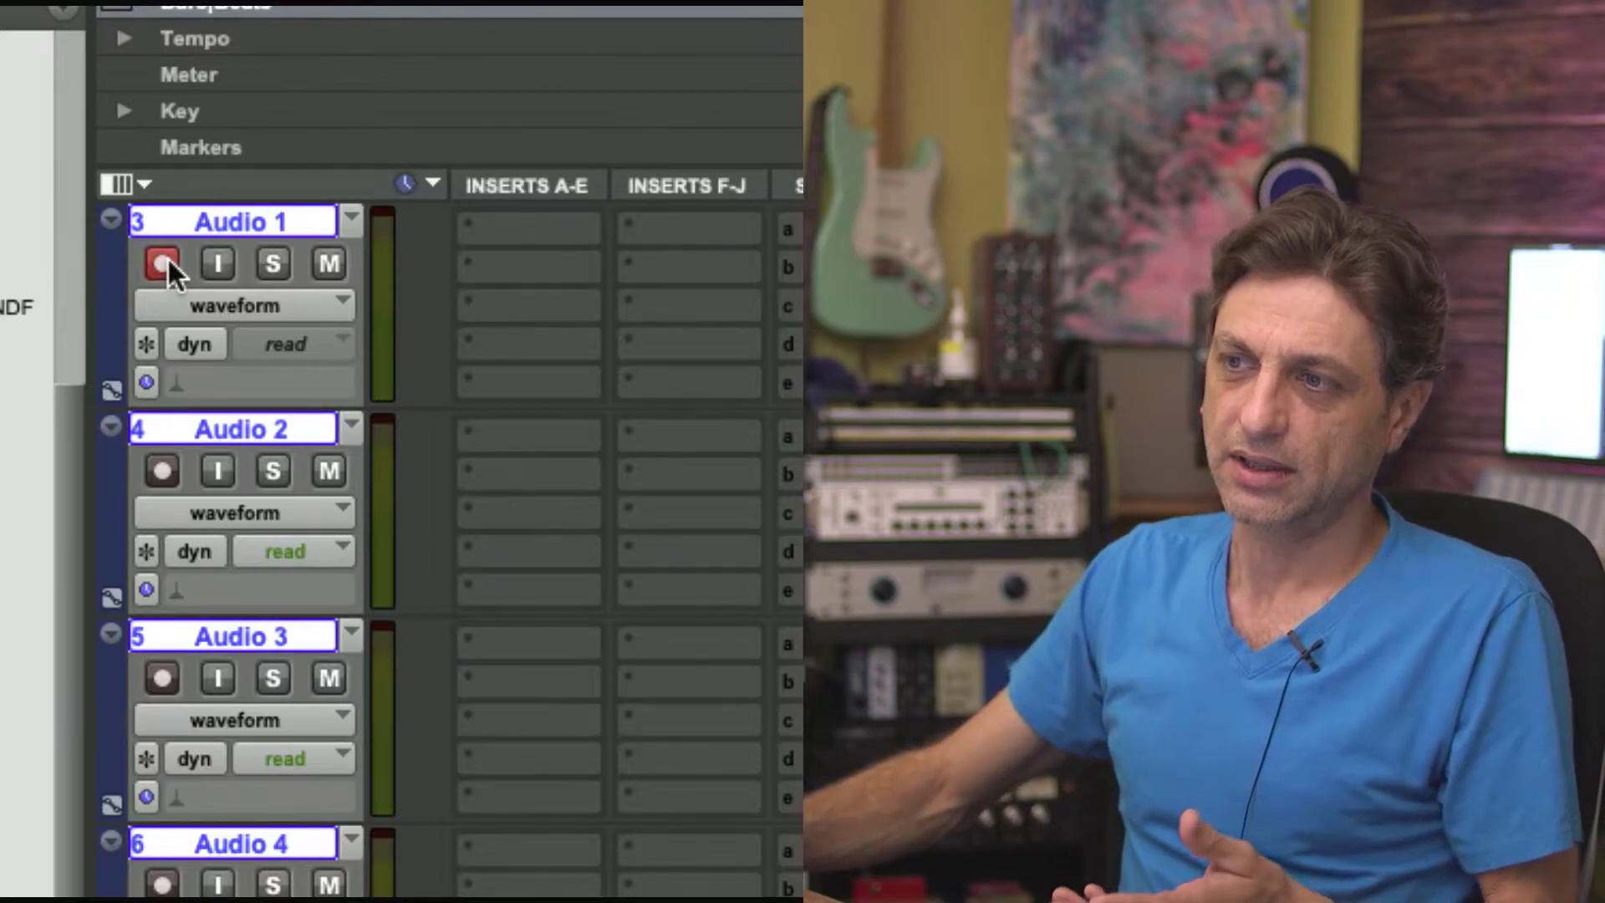
click(167, 259)
click(153, 475)
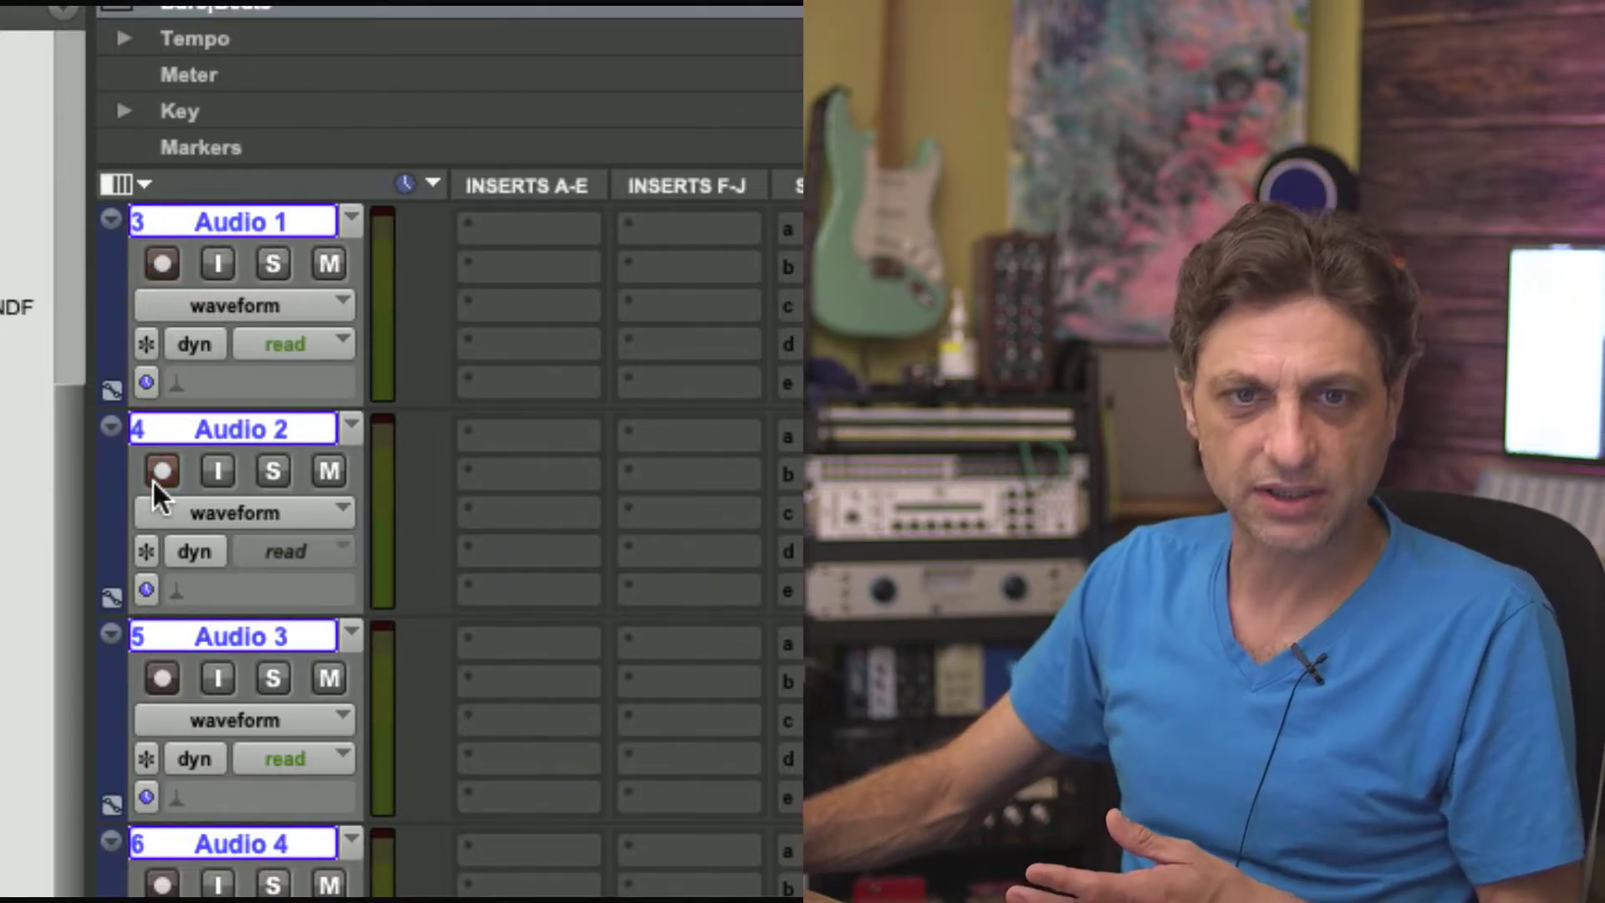
click(152, 475)
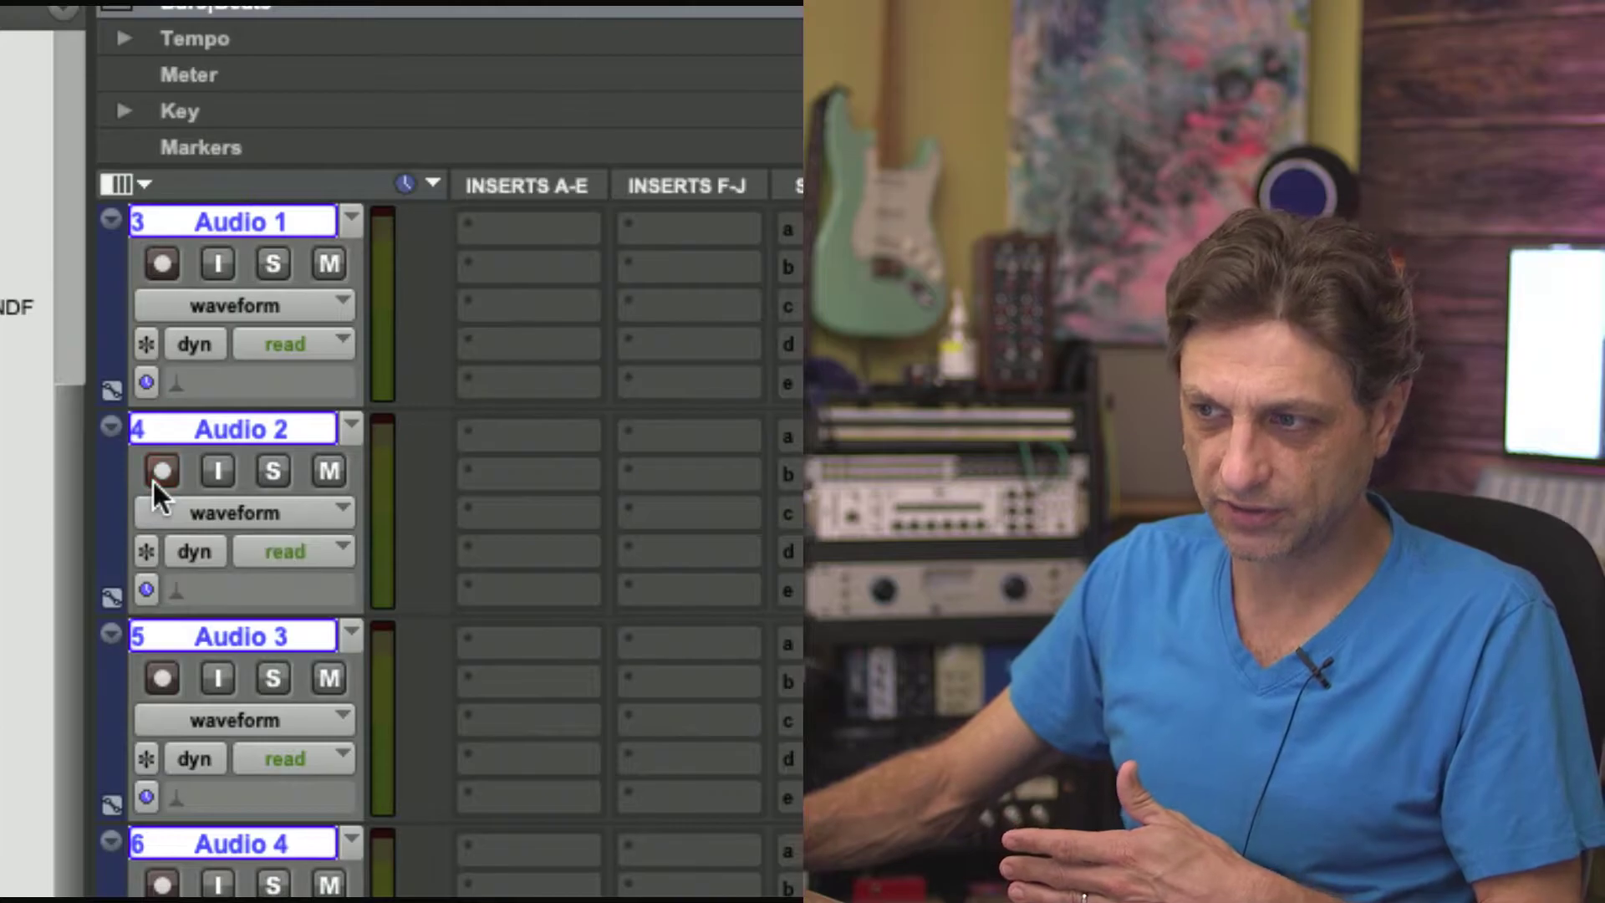
click(153, 679)
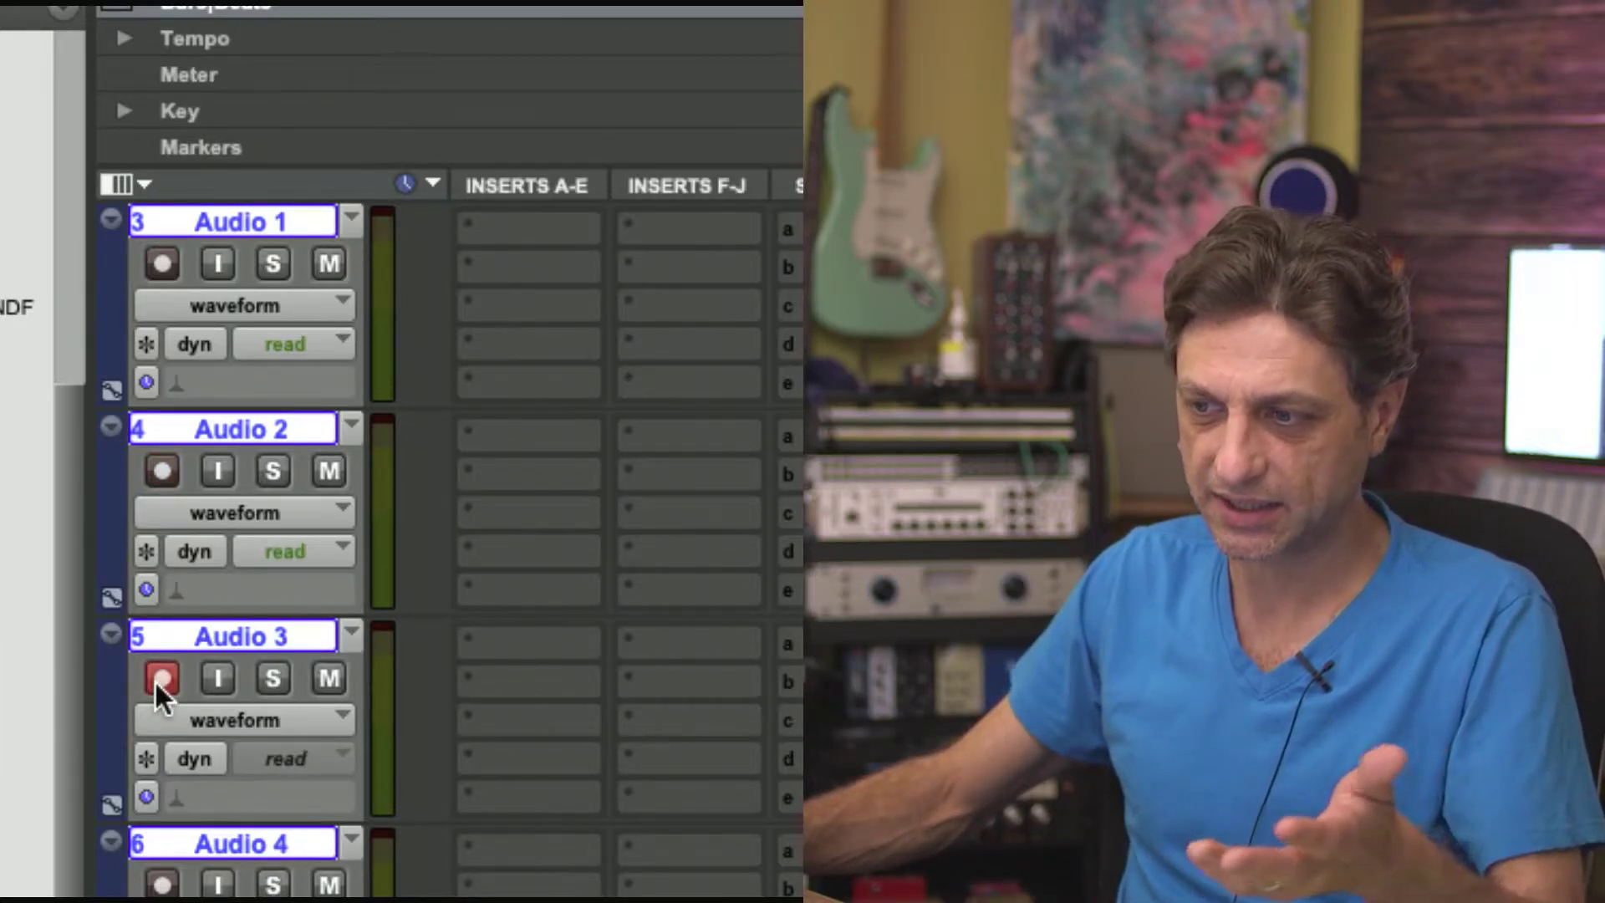
click(154, 679)
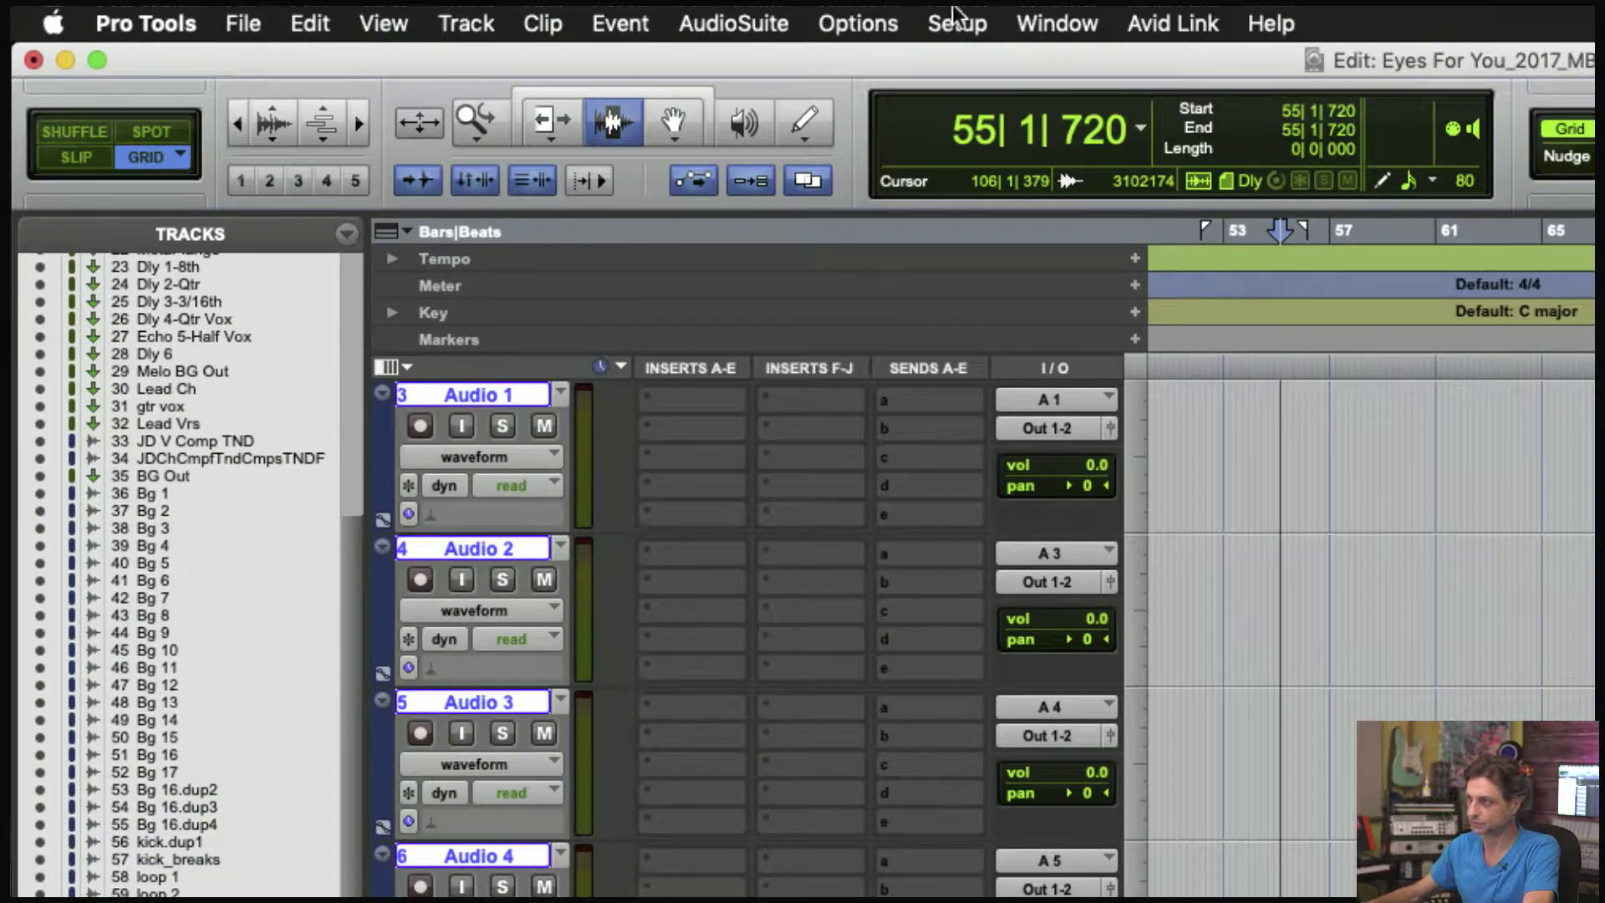
Step: In Preferences, change Record Enable Buttons from Latch Audio Tracks to Cancel Previous on Audio Tracks
click(958, 22)
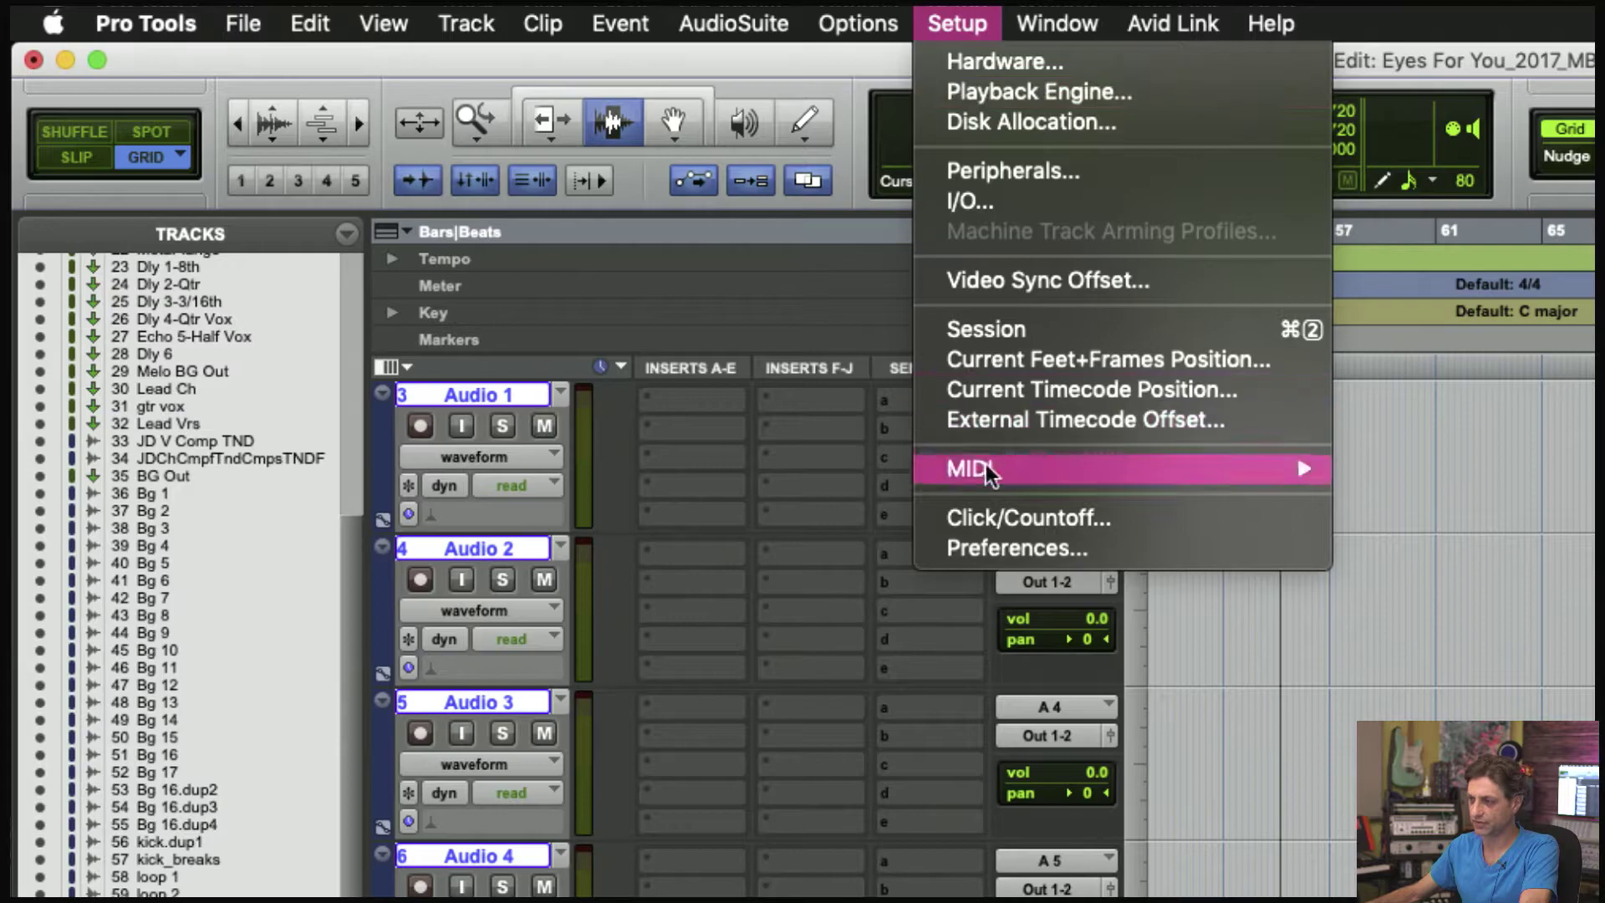
click(1033, 549)
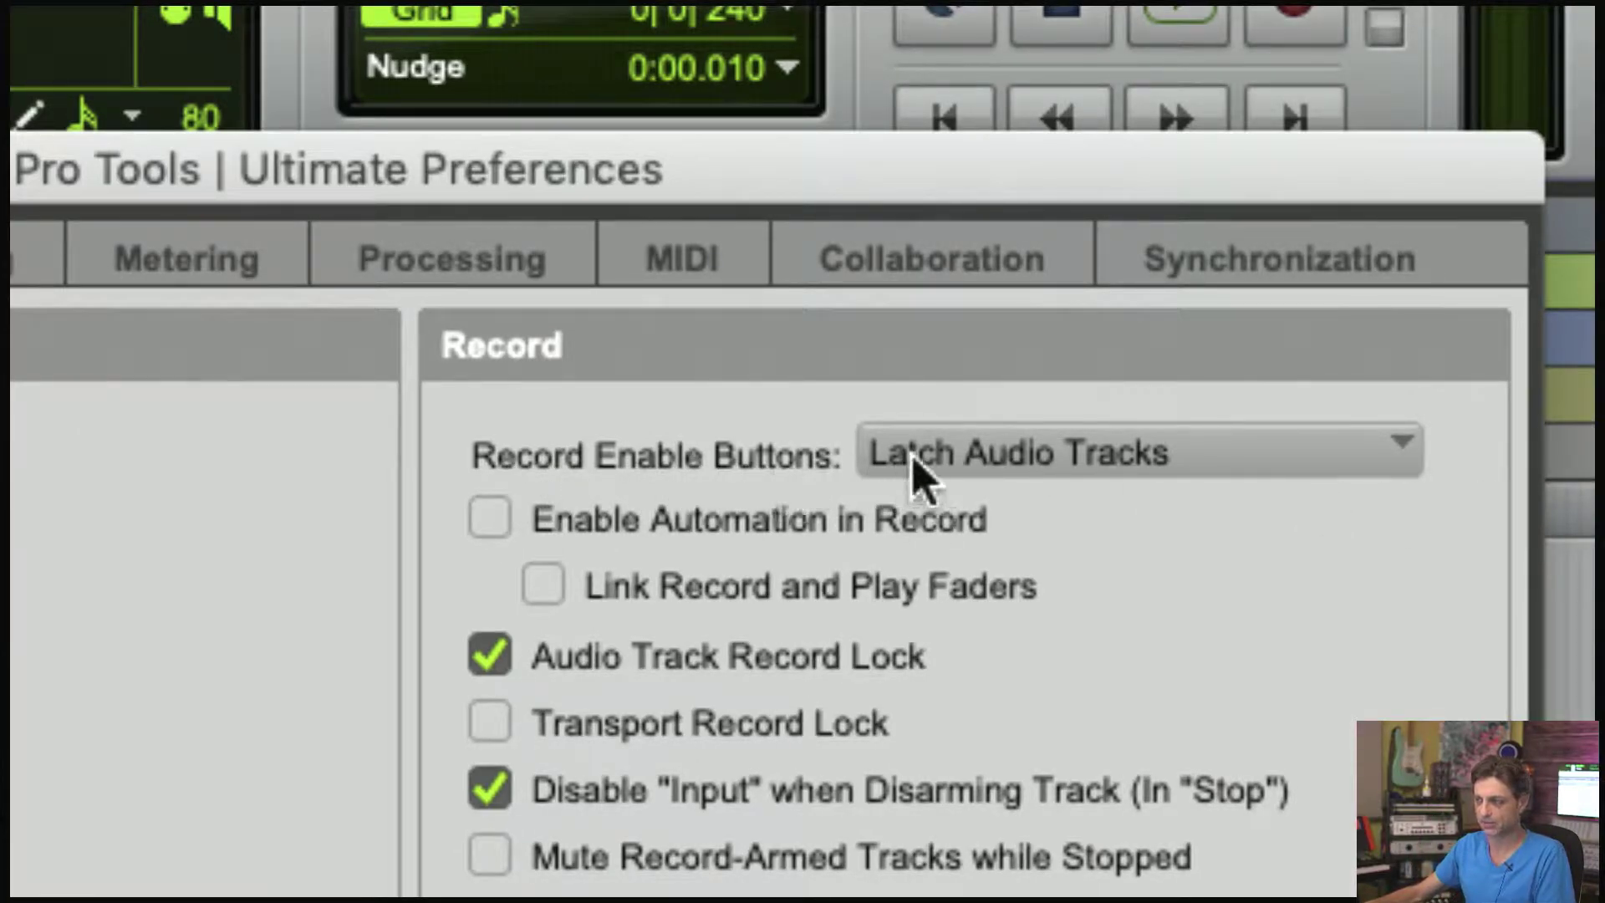
click(1057, 468)
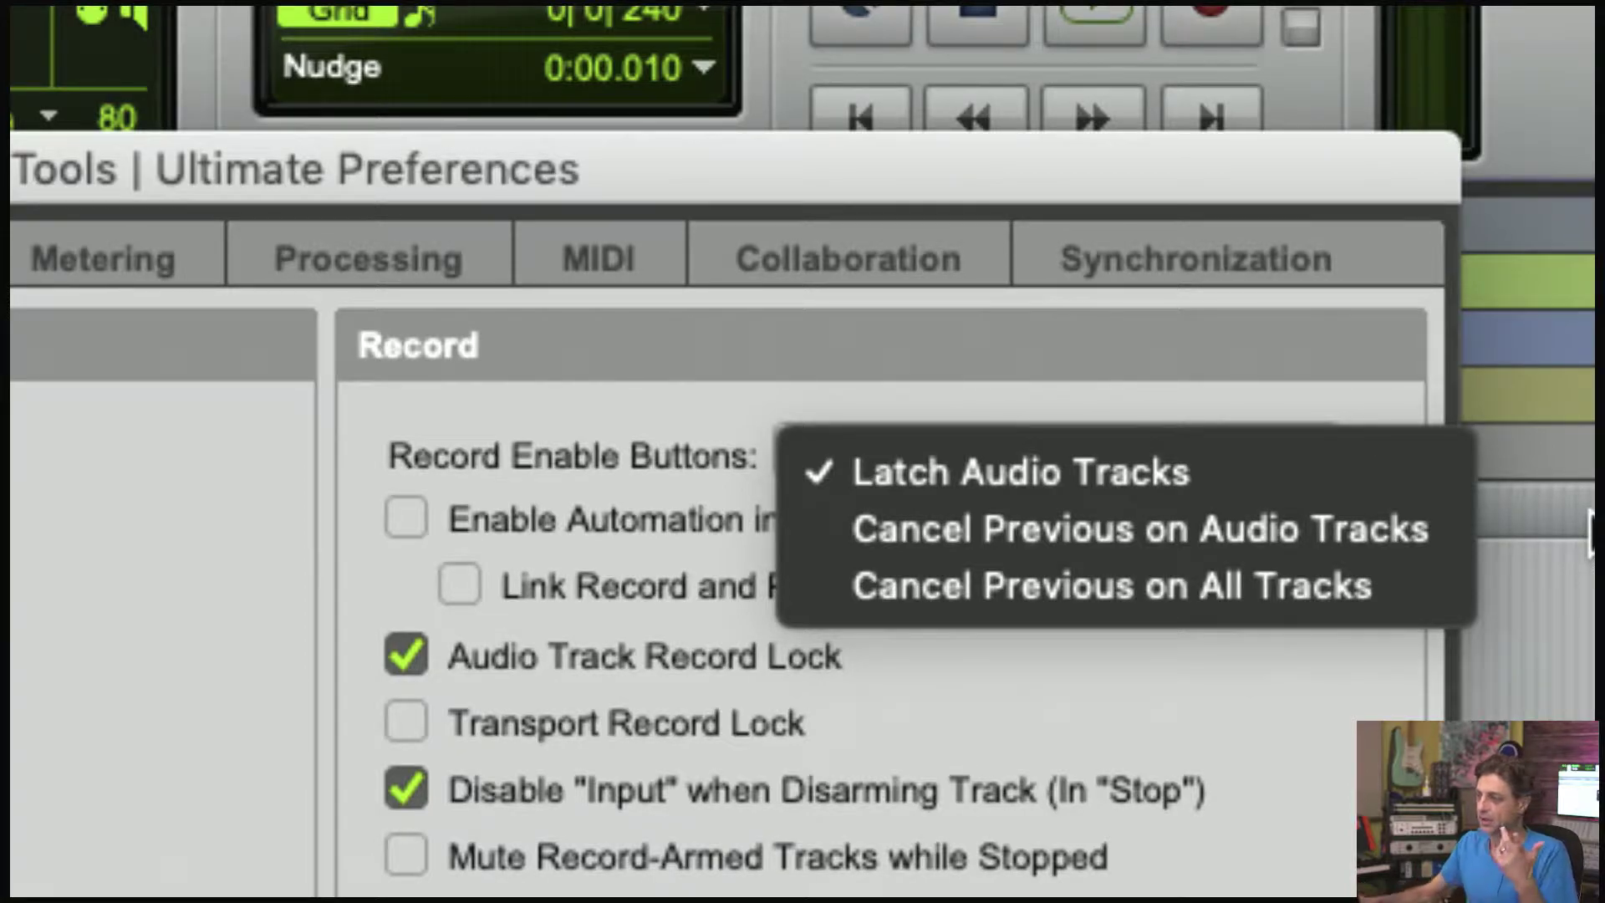
click(1201, 543)
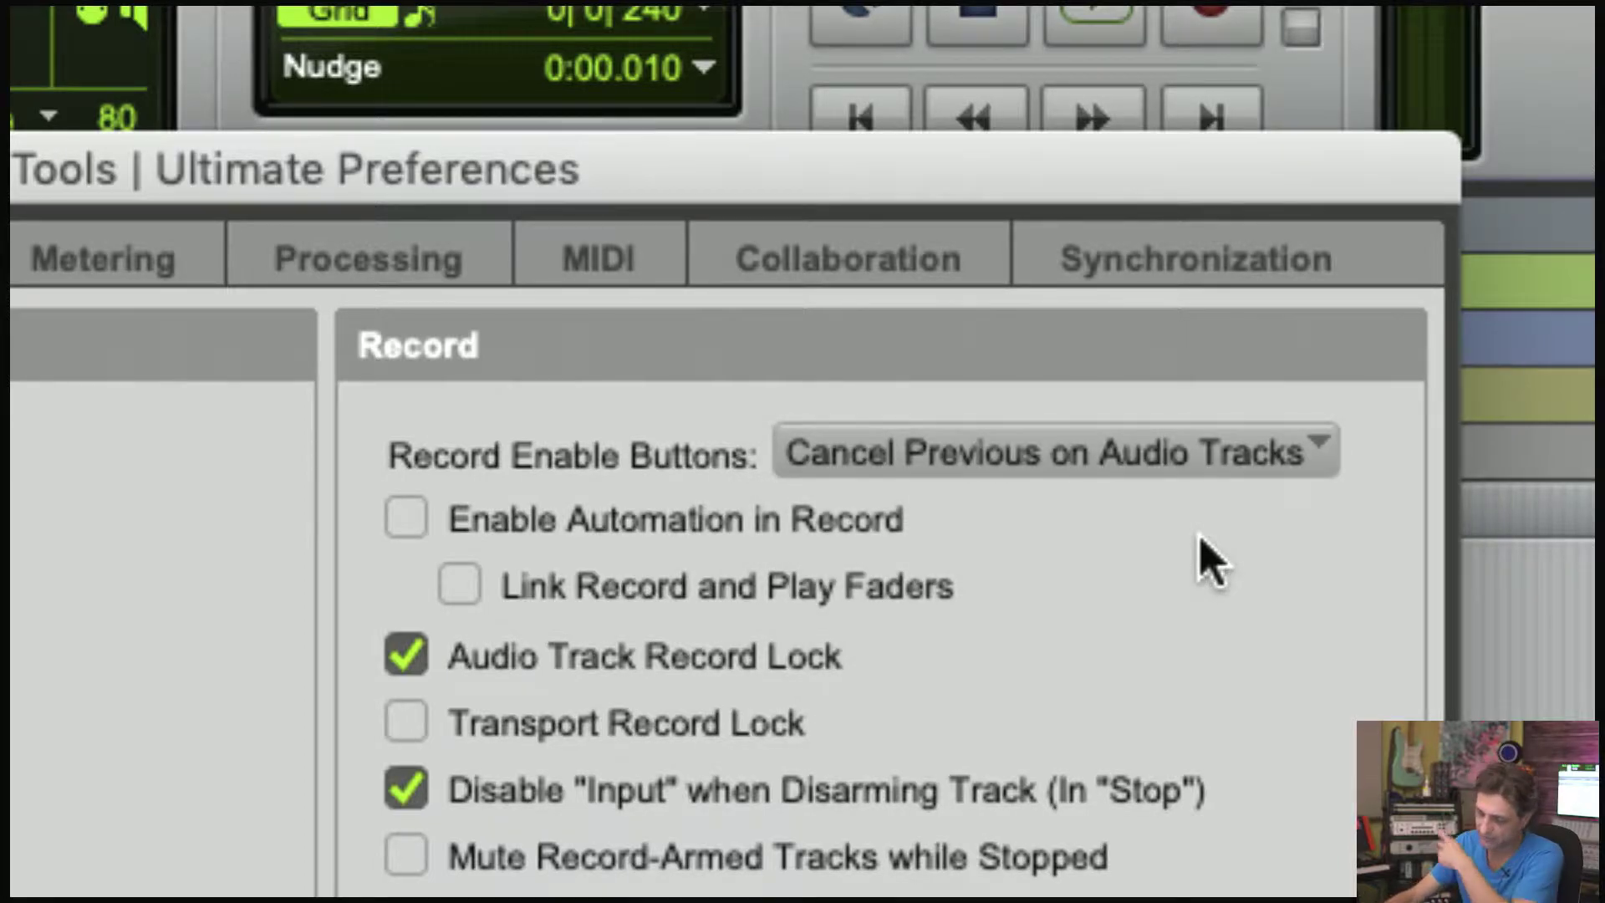
Step: Back in the session, arm each audio track in turn, ending with Audio 1 and Audio 2 both armed
key(Return)
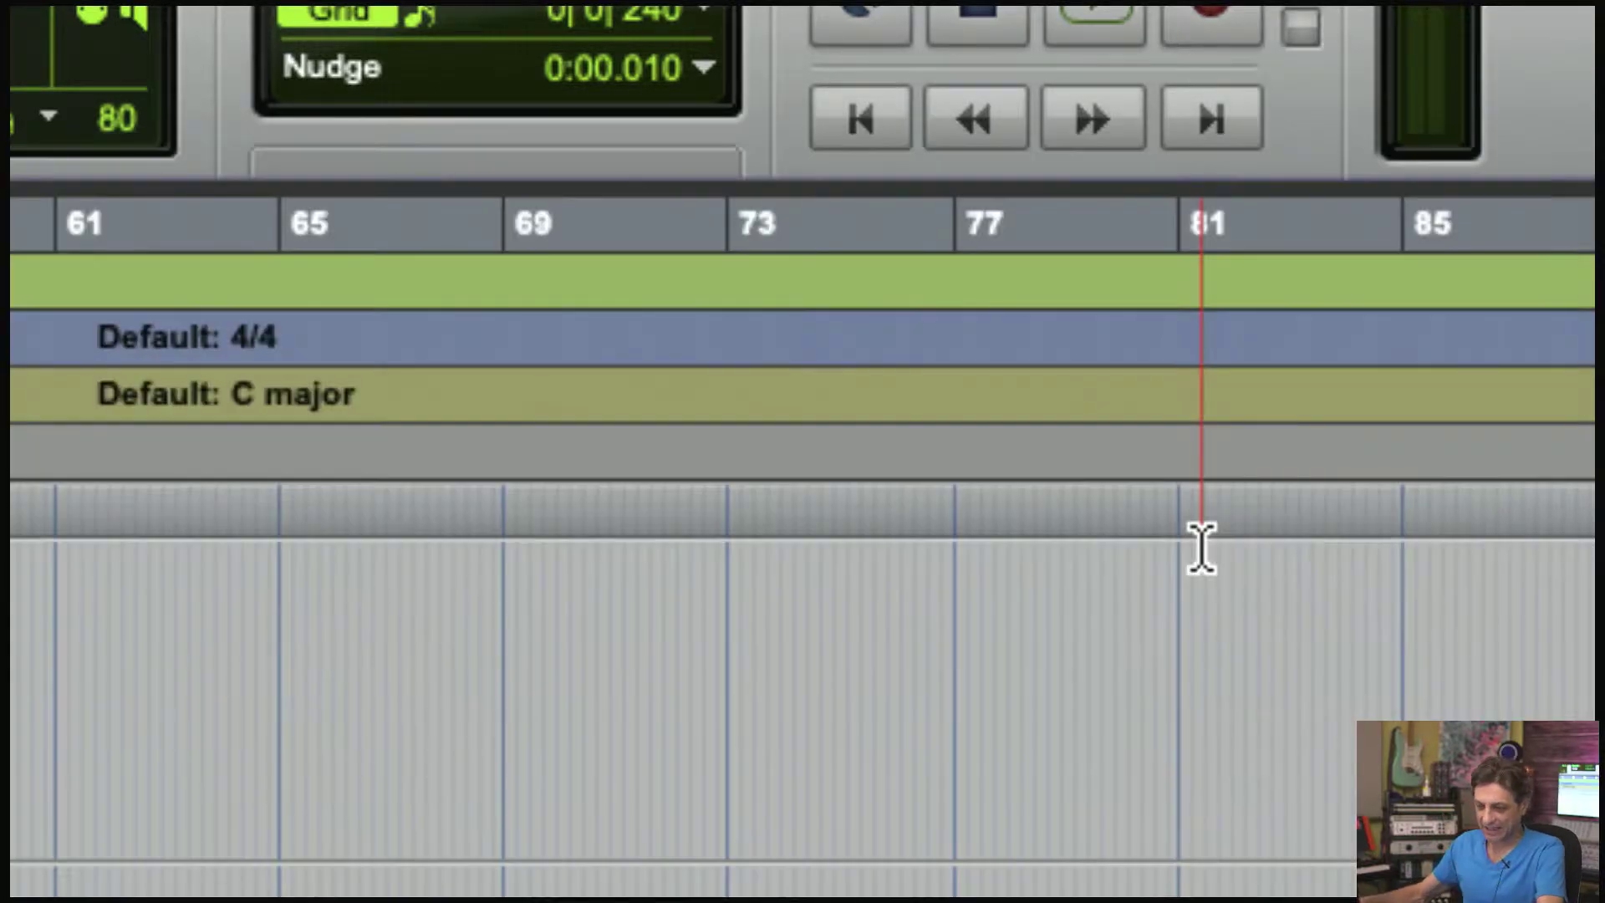
click(11, 502)
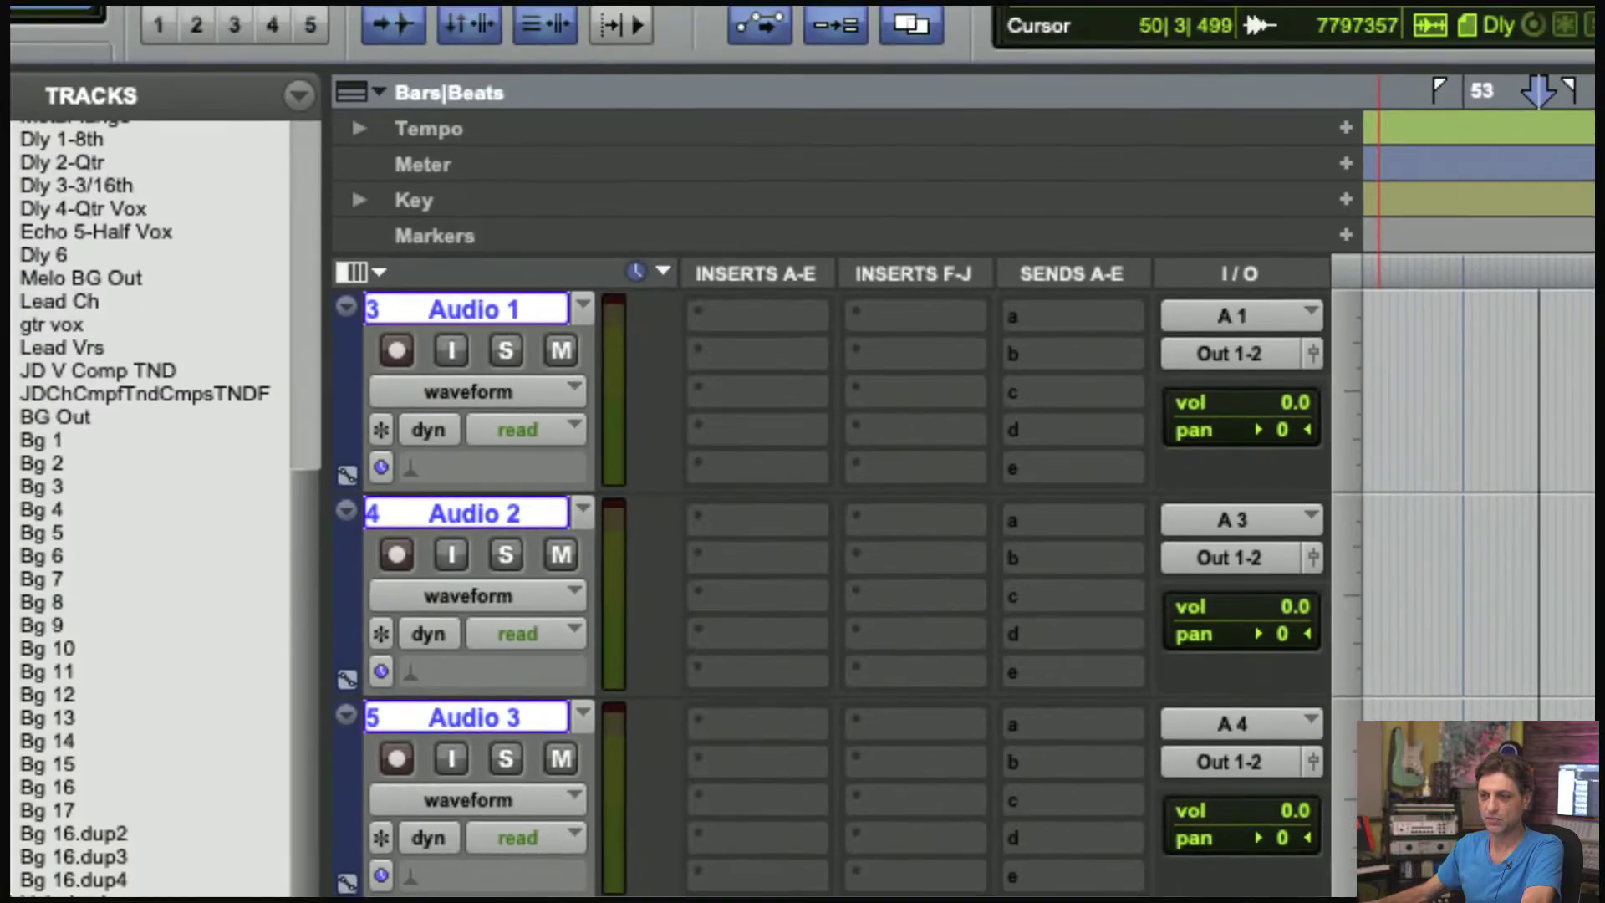
click(397, 350)
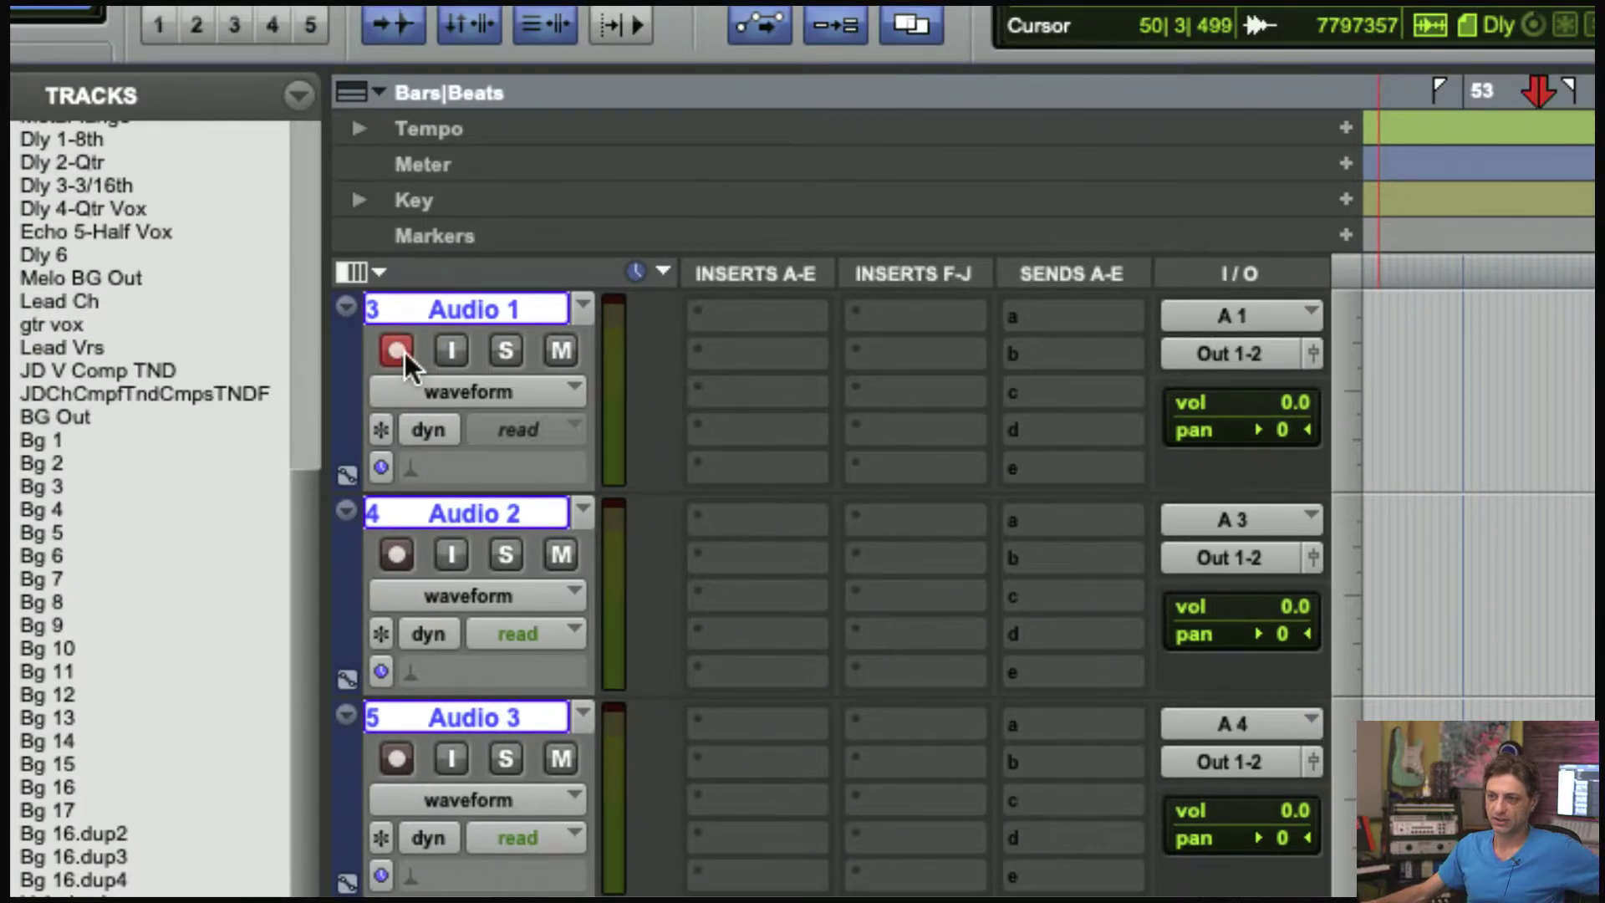
click(389, 555)
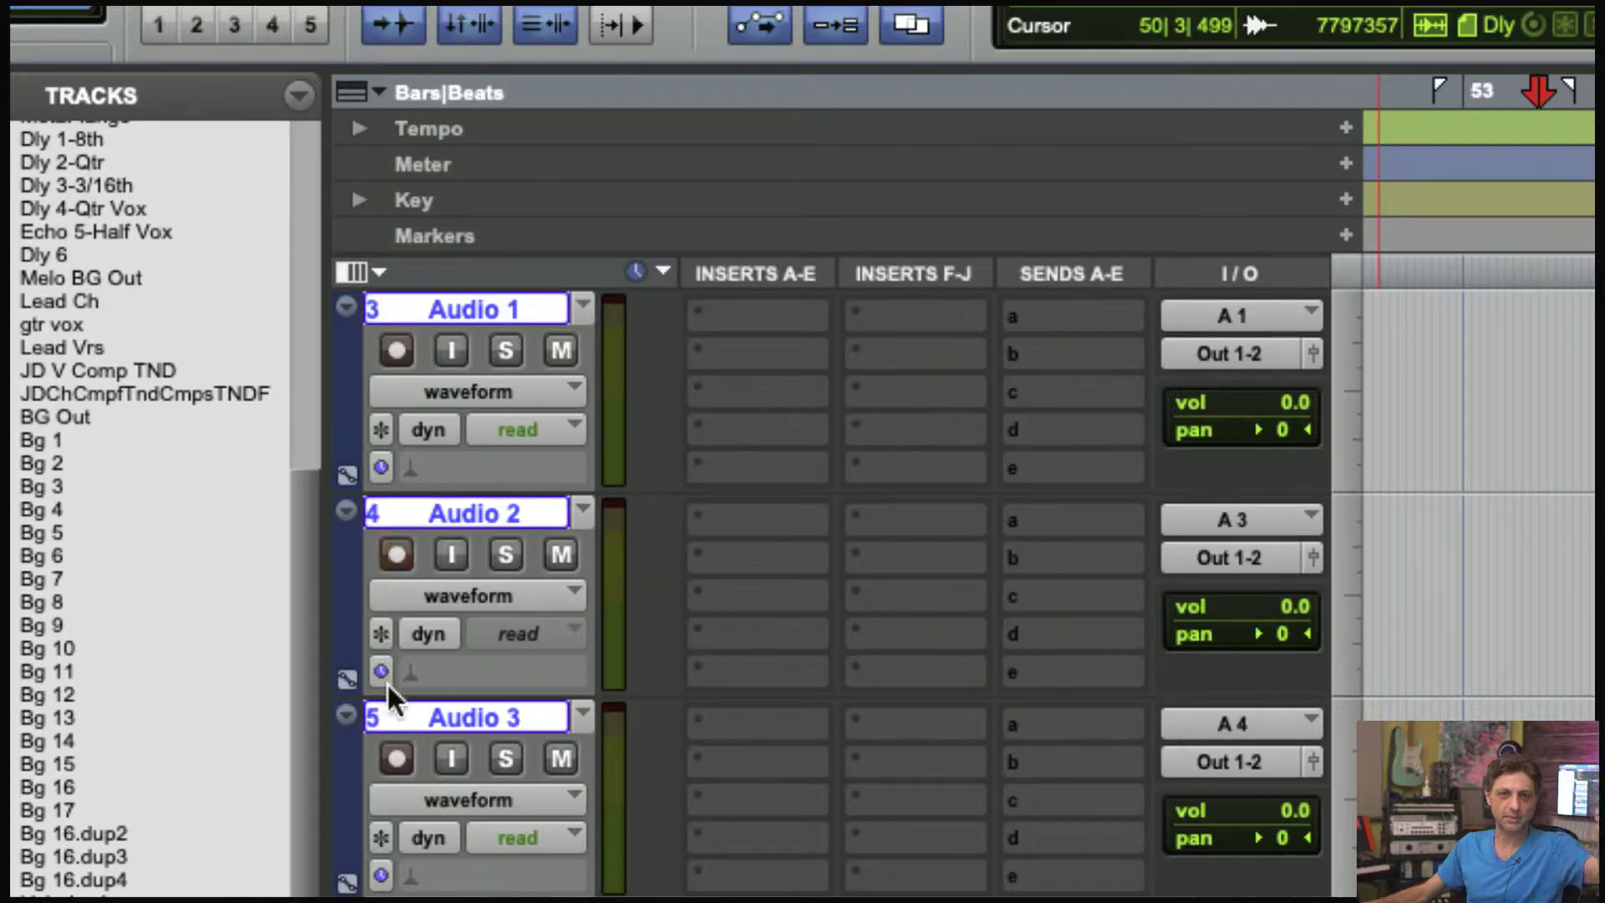
click(396, 757)
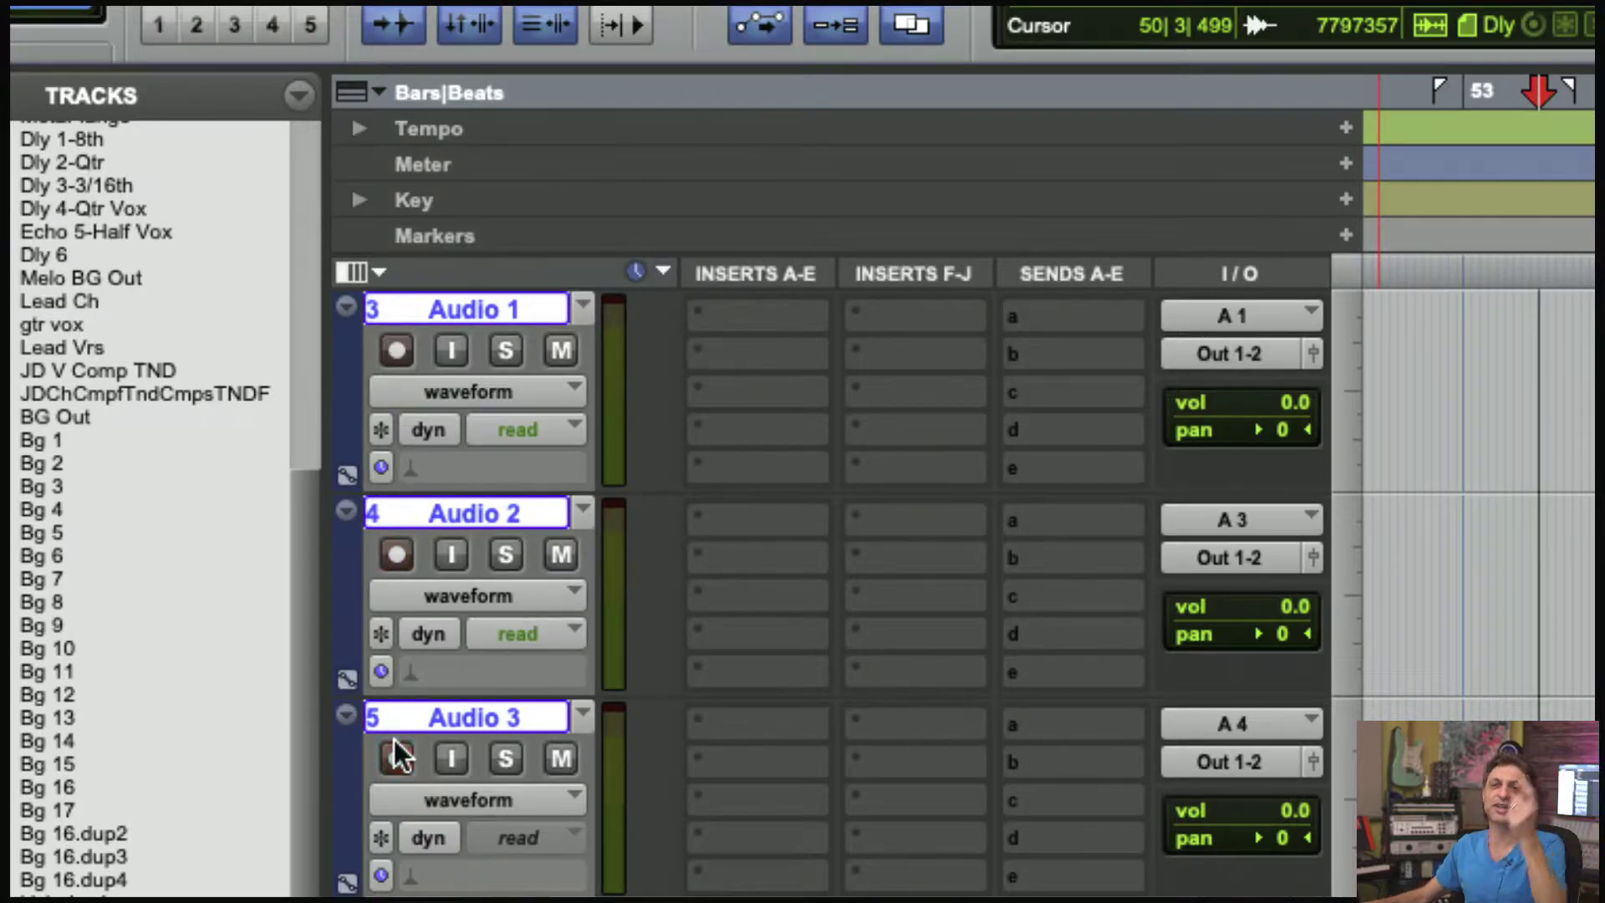
click(384, 551)
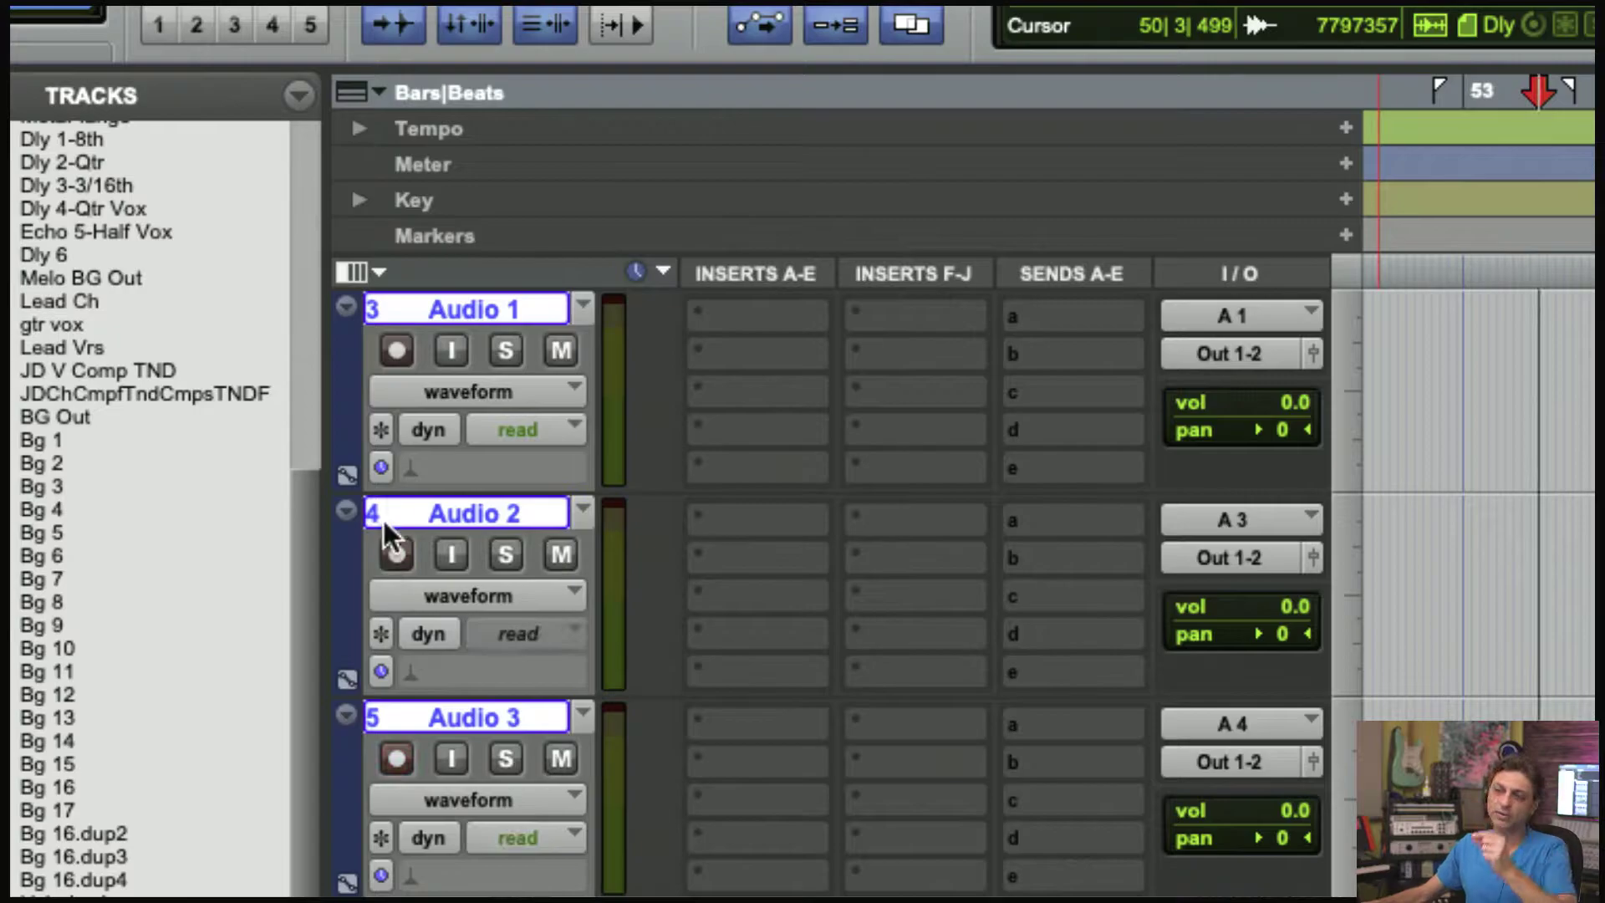
click(393, 357)
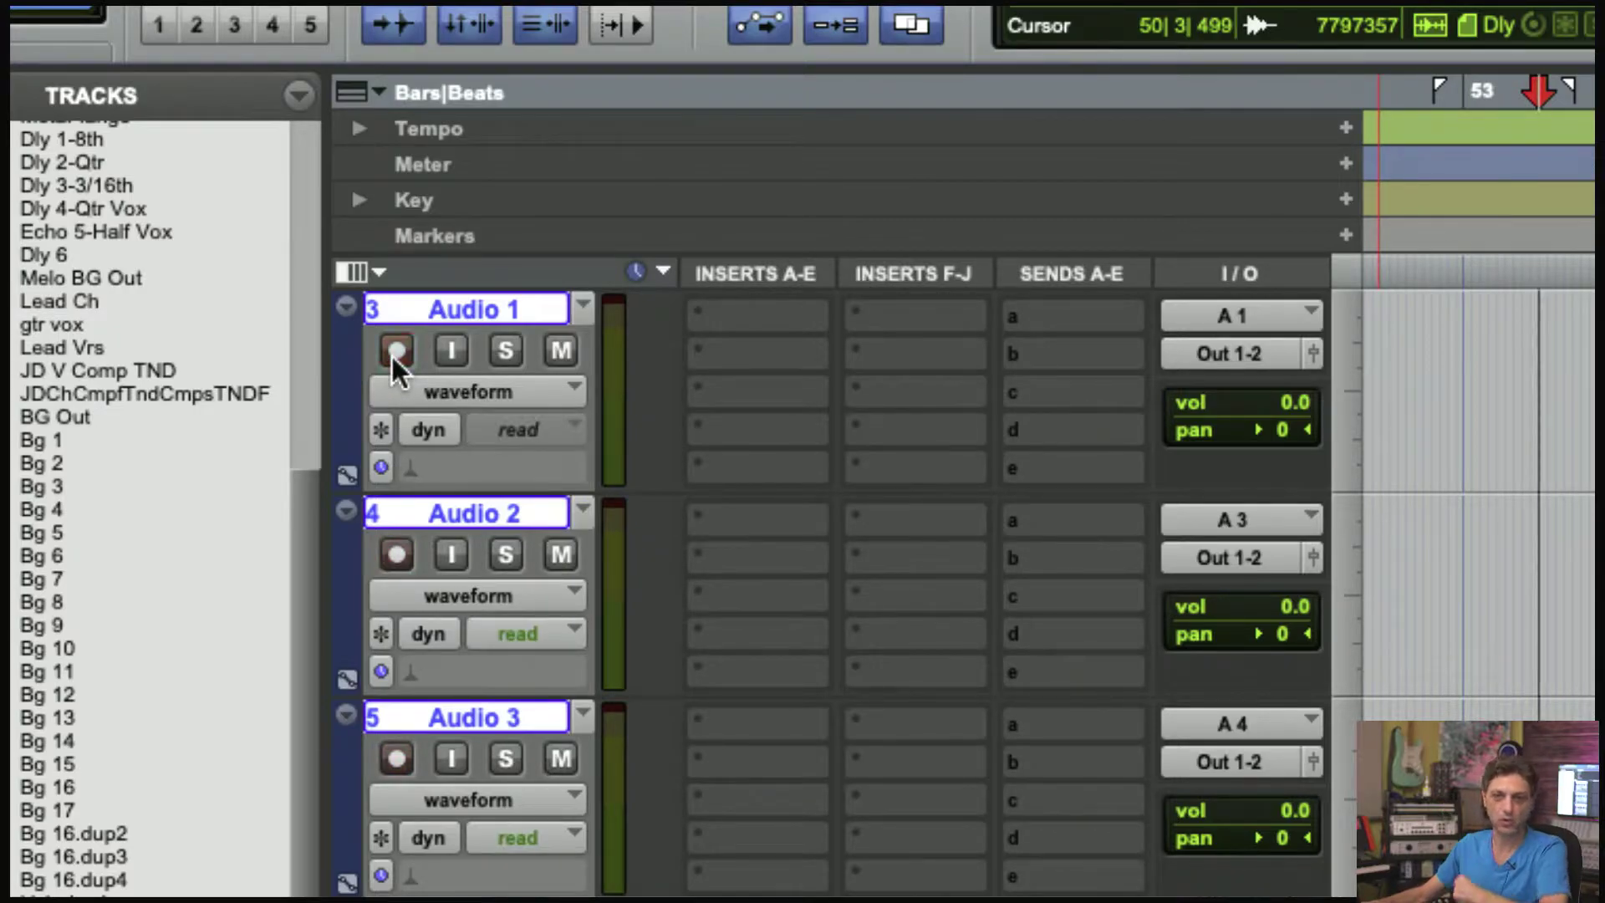
click(393, 553)
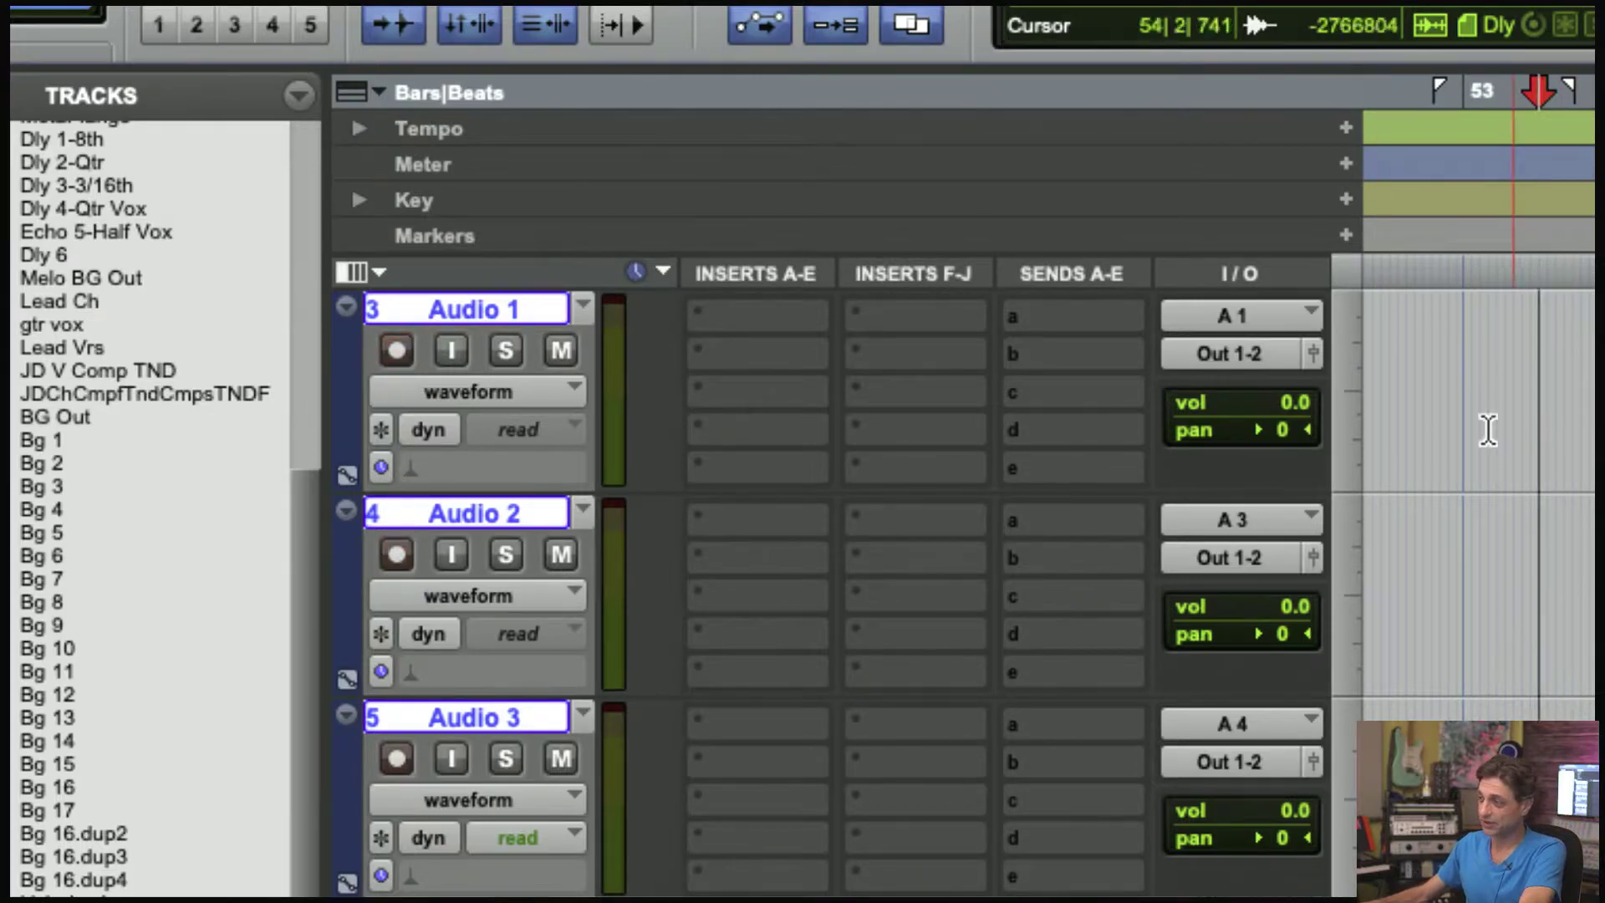
Step: Record a short clip onto Audio 1 and Audio 2 starting near bar 52
click(1426, 436)
key(super+space)
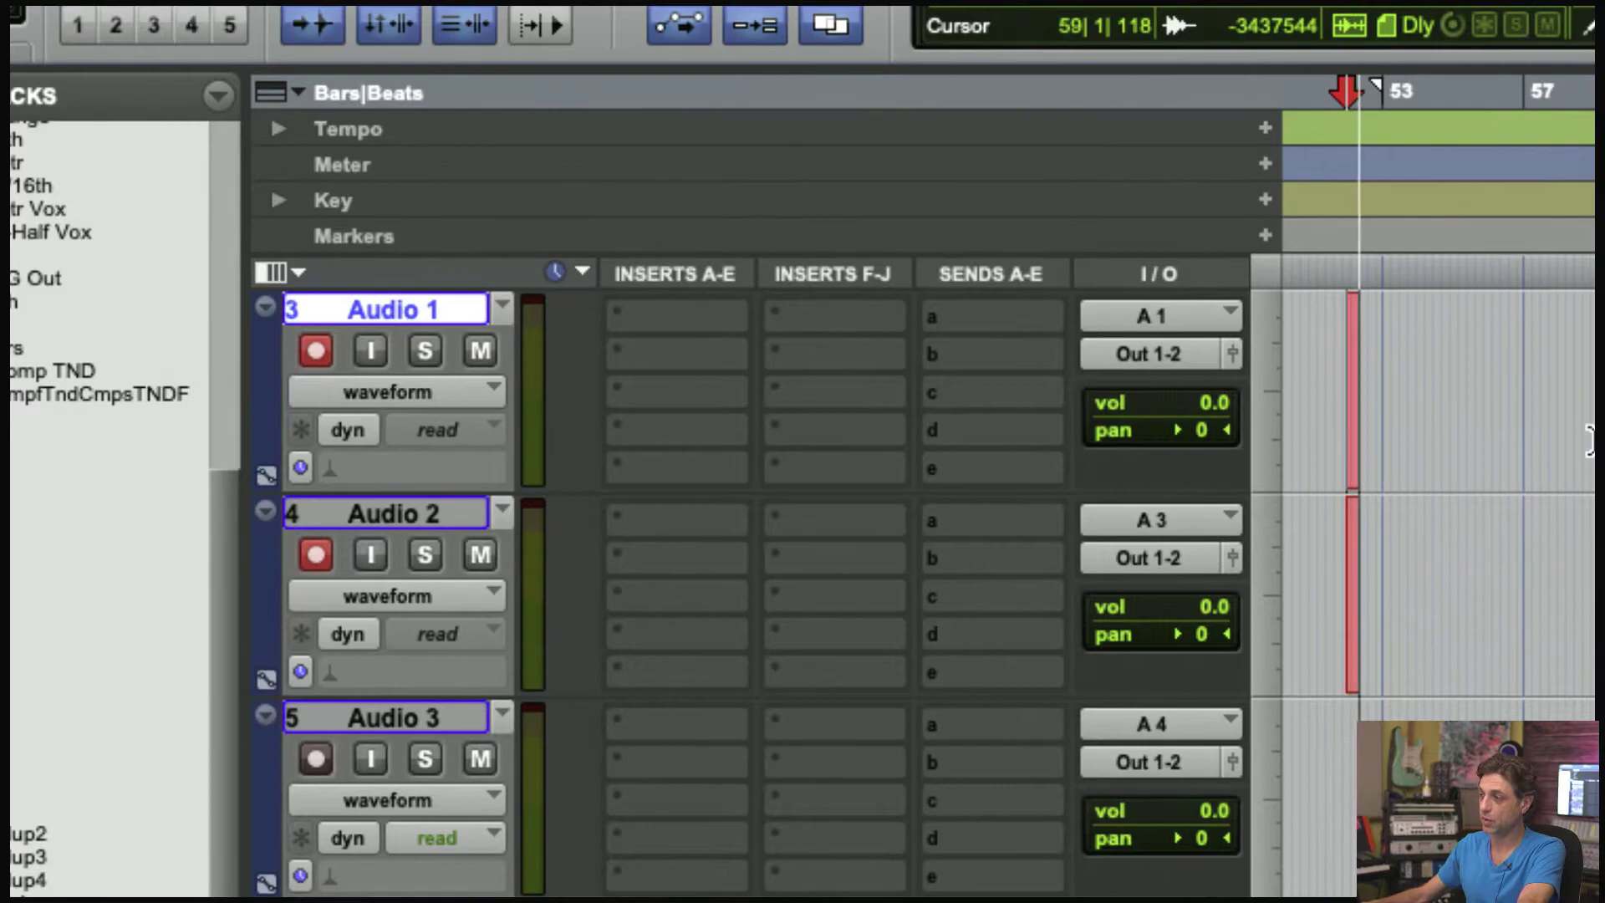
key(space)
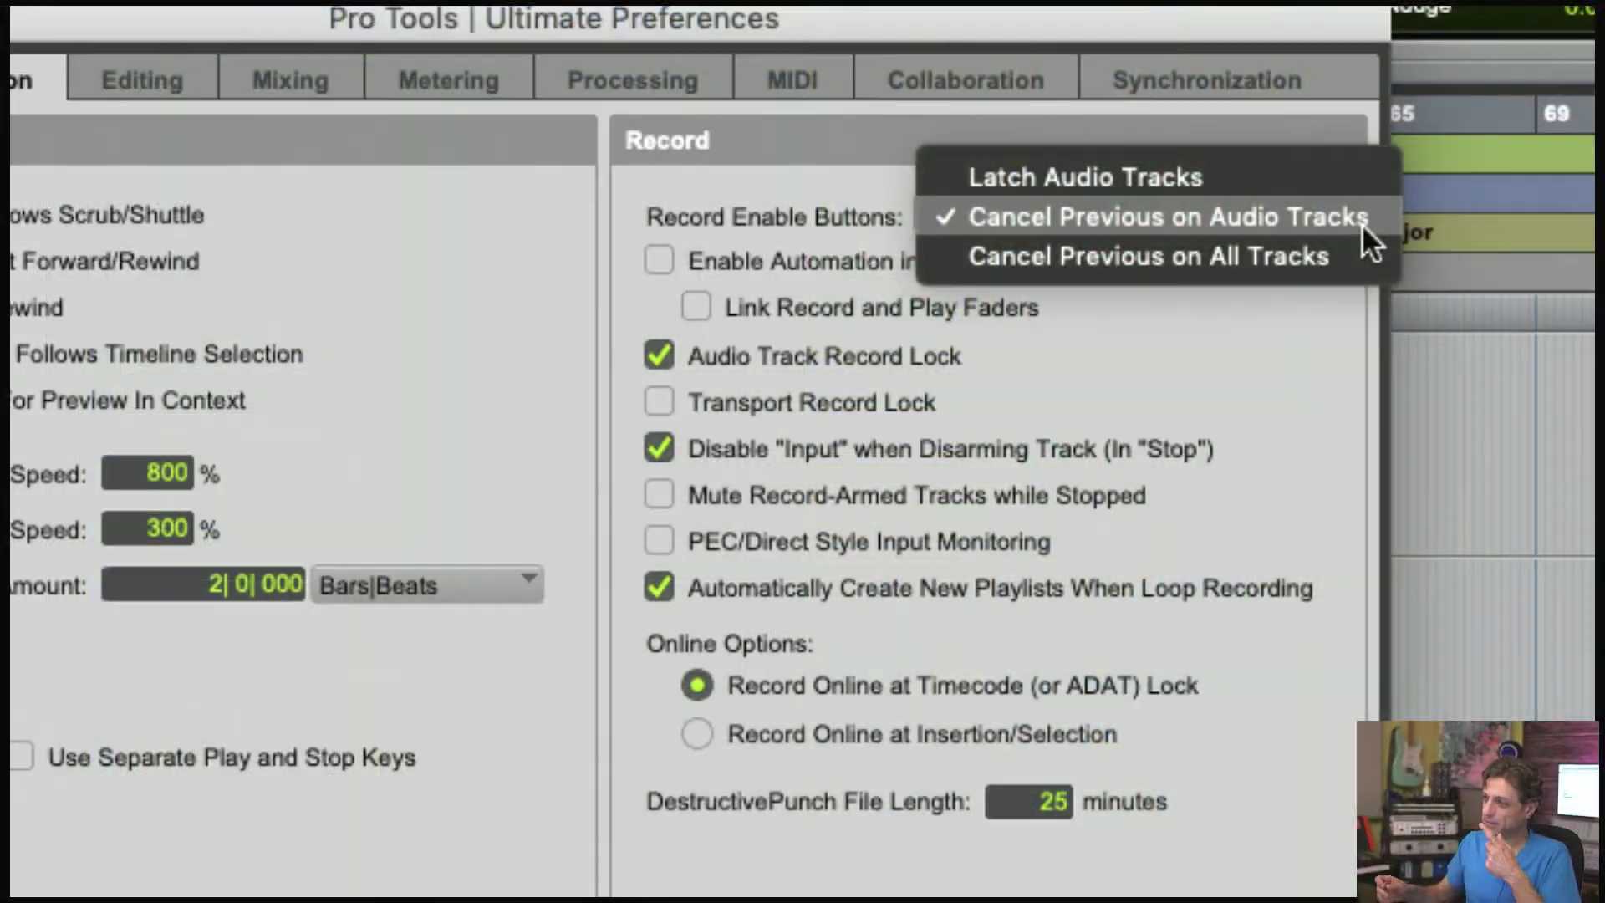
Step: Leave Record Enable Buttons on Cancel Previous on Audio Tracks and close Preferences
click(1362, 223)
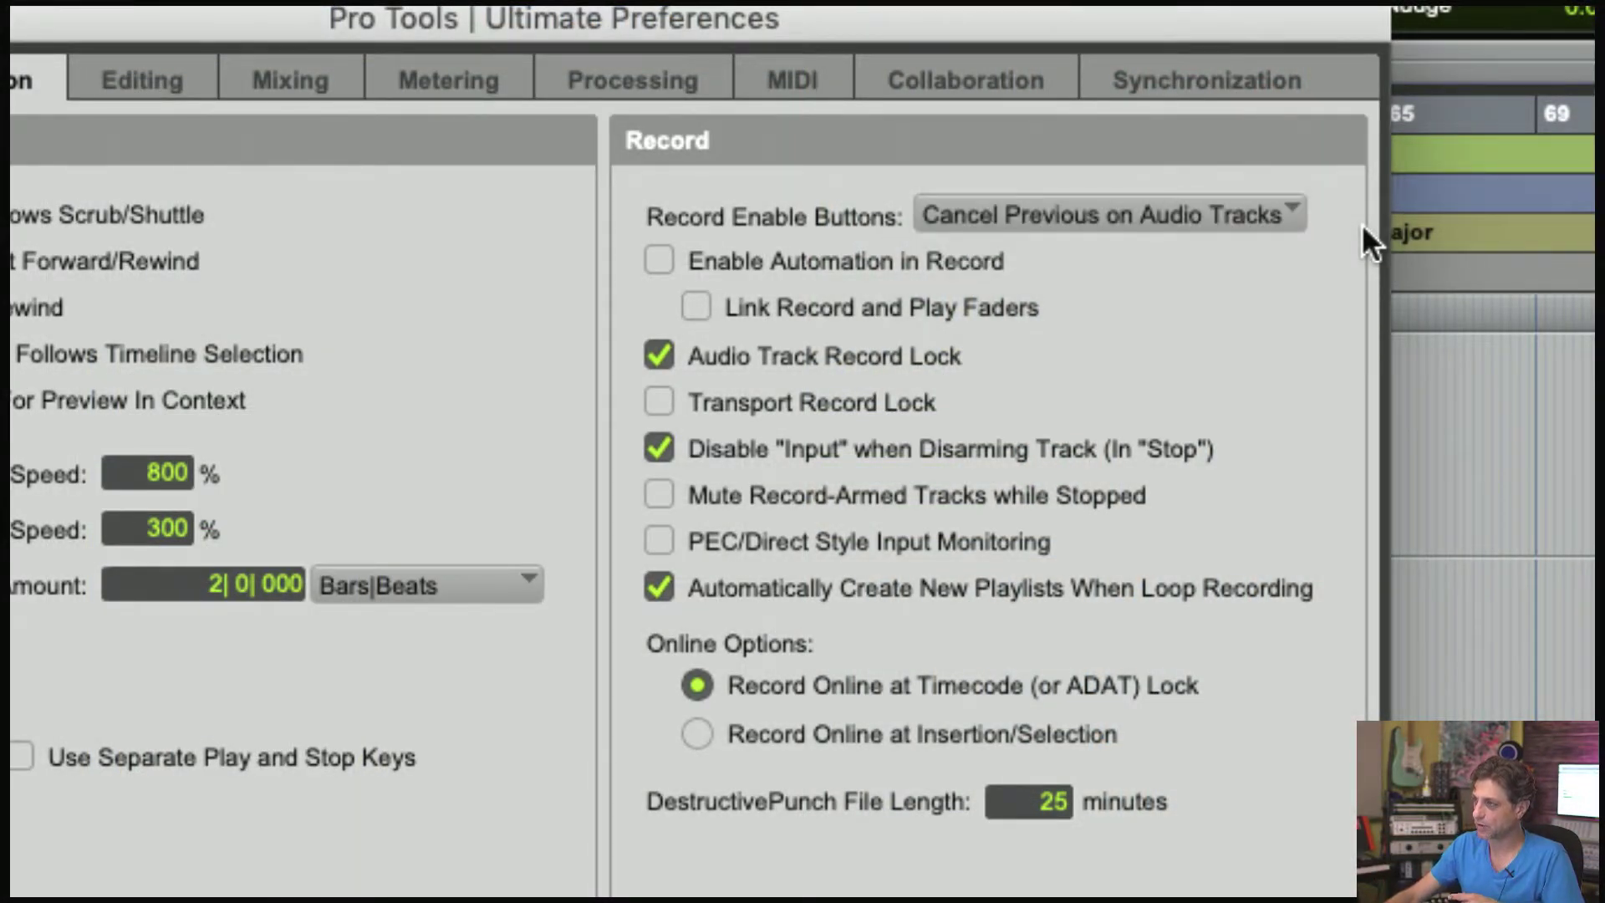
key(Return)
Step: Create a new MIDI track, MIDI 1, below Audio 2
scroll(616, 585, up, 10)
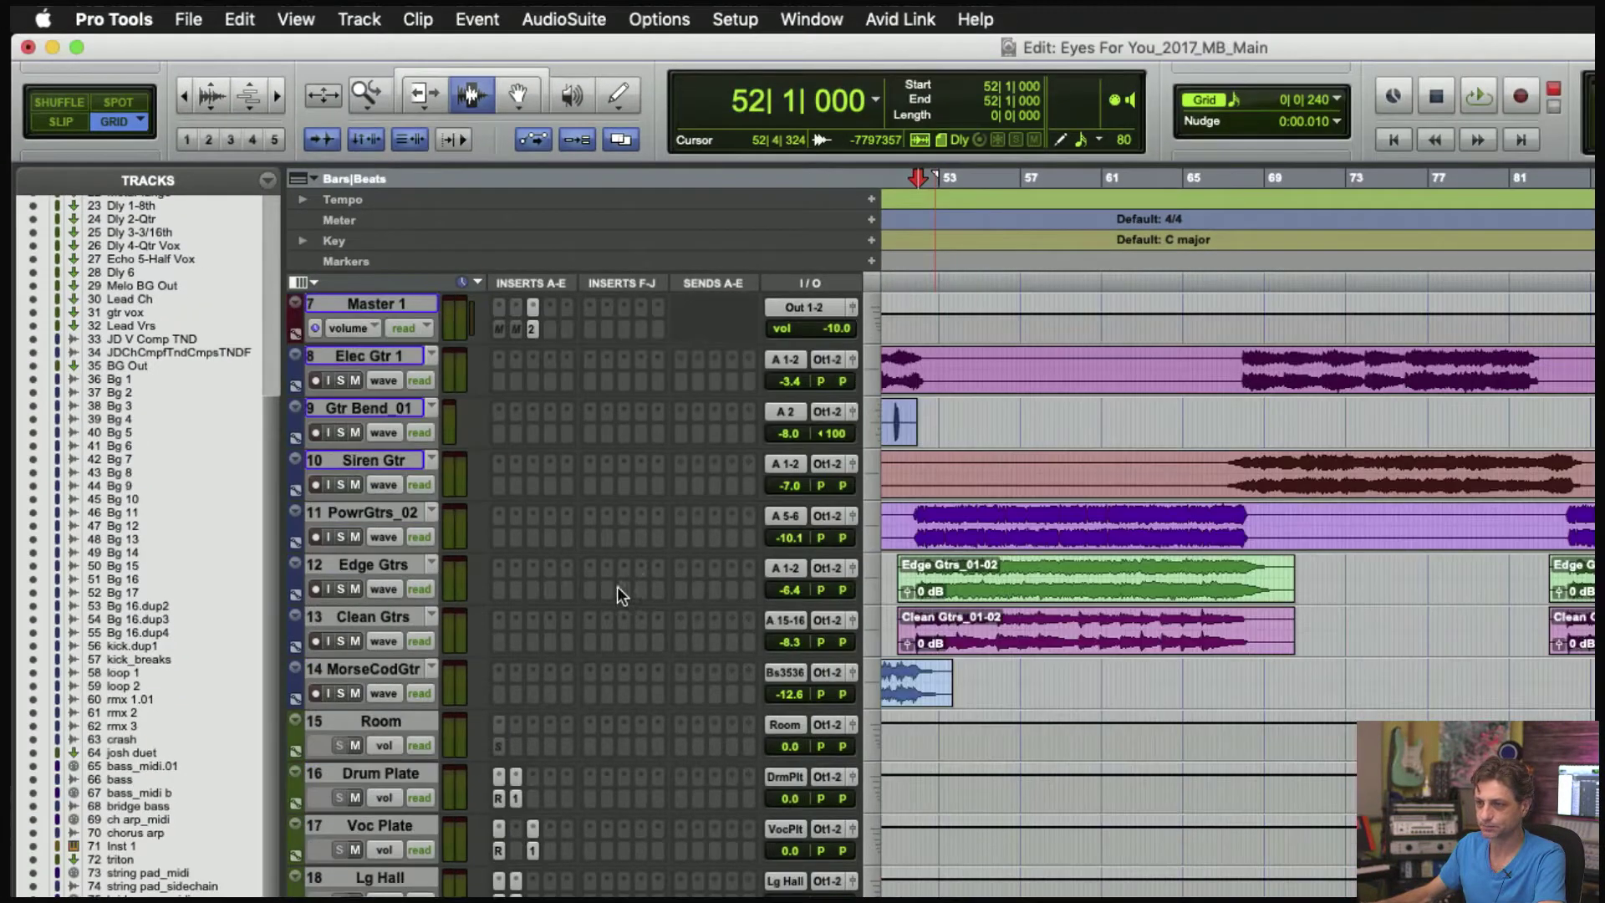
scroll(573, 575, up, 5)
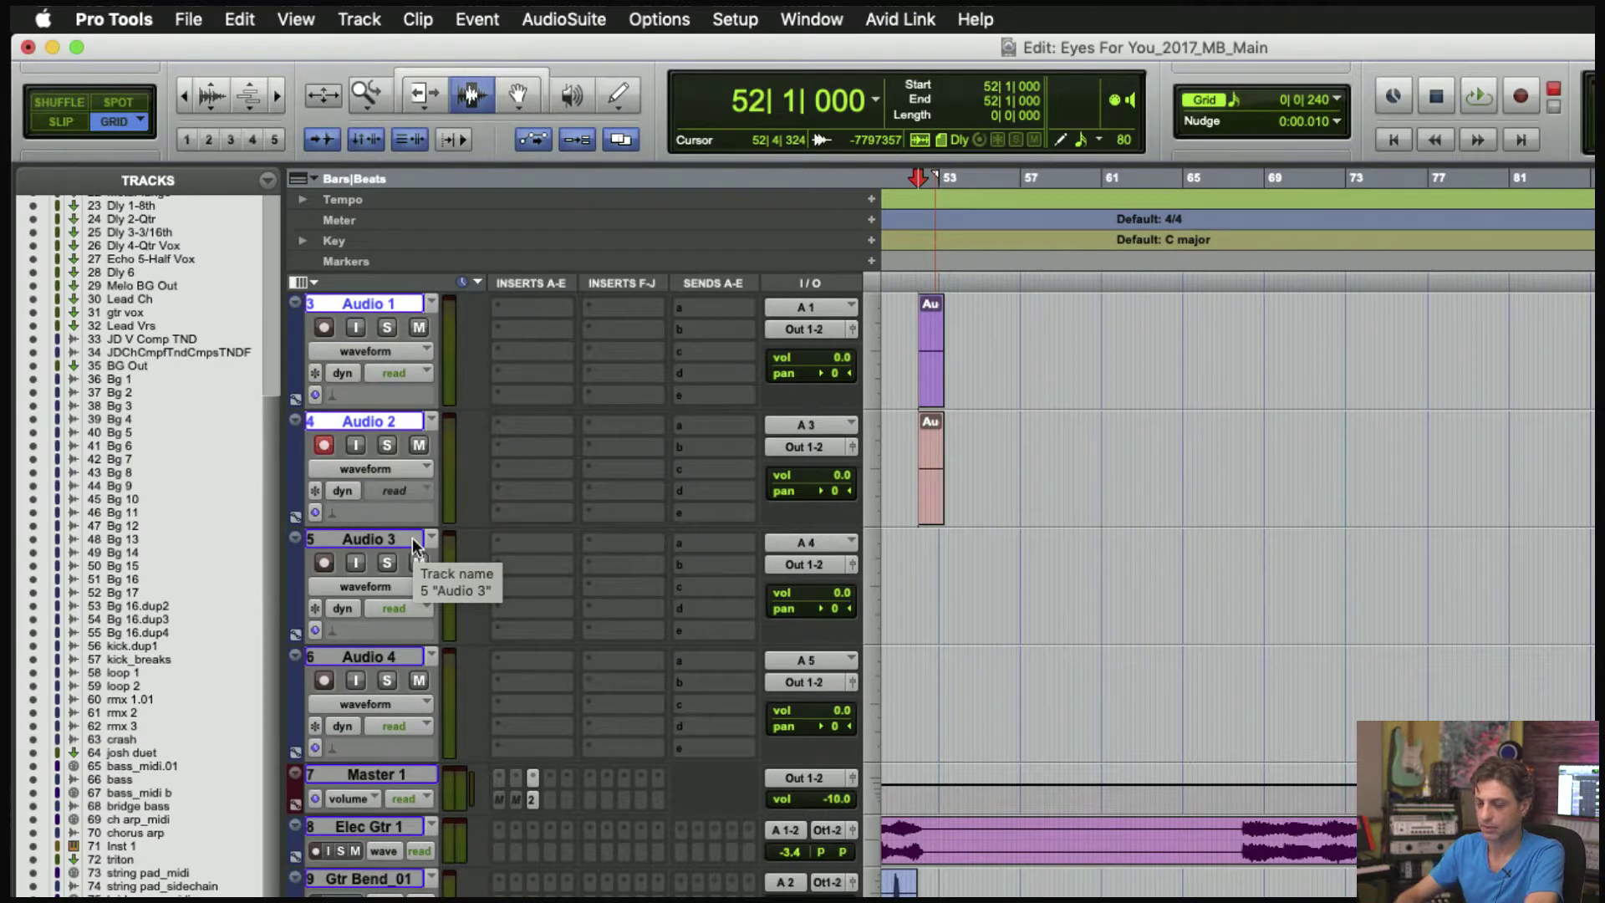
key(super+shift+n)
key(super+Down)
key(super+Down)
key(super+Down)
key(super+Down)
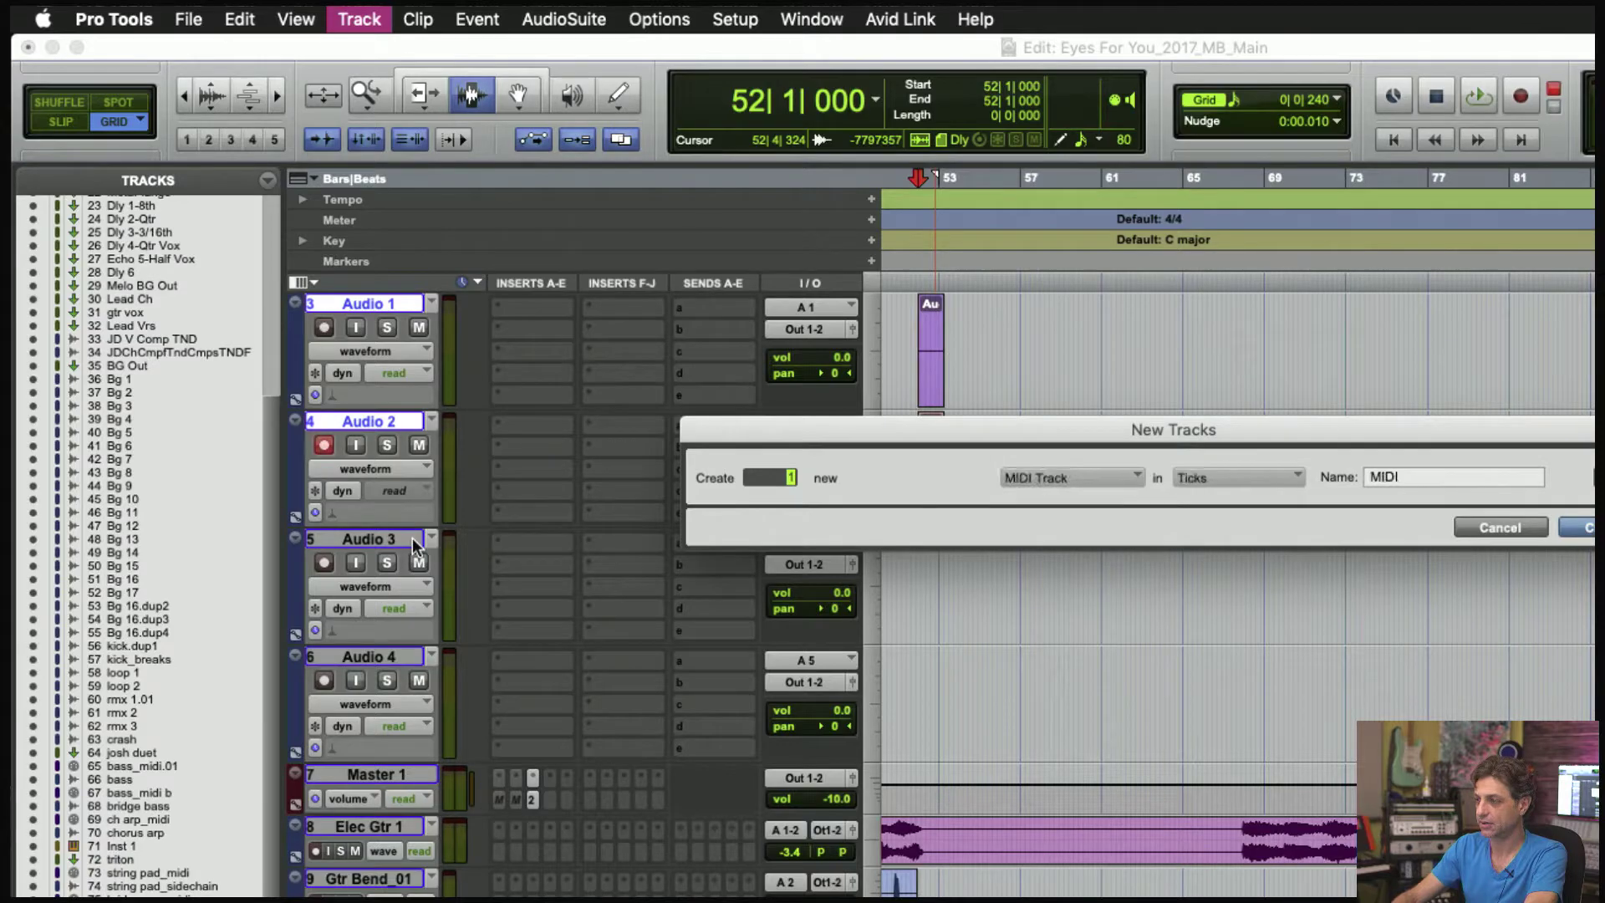
key(Return)
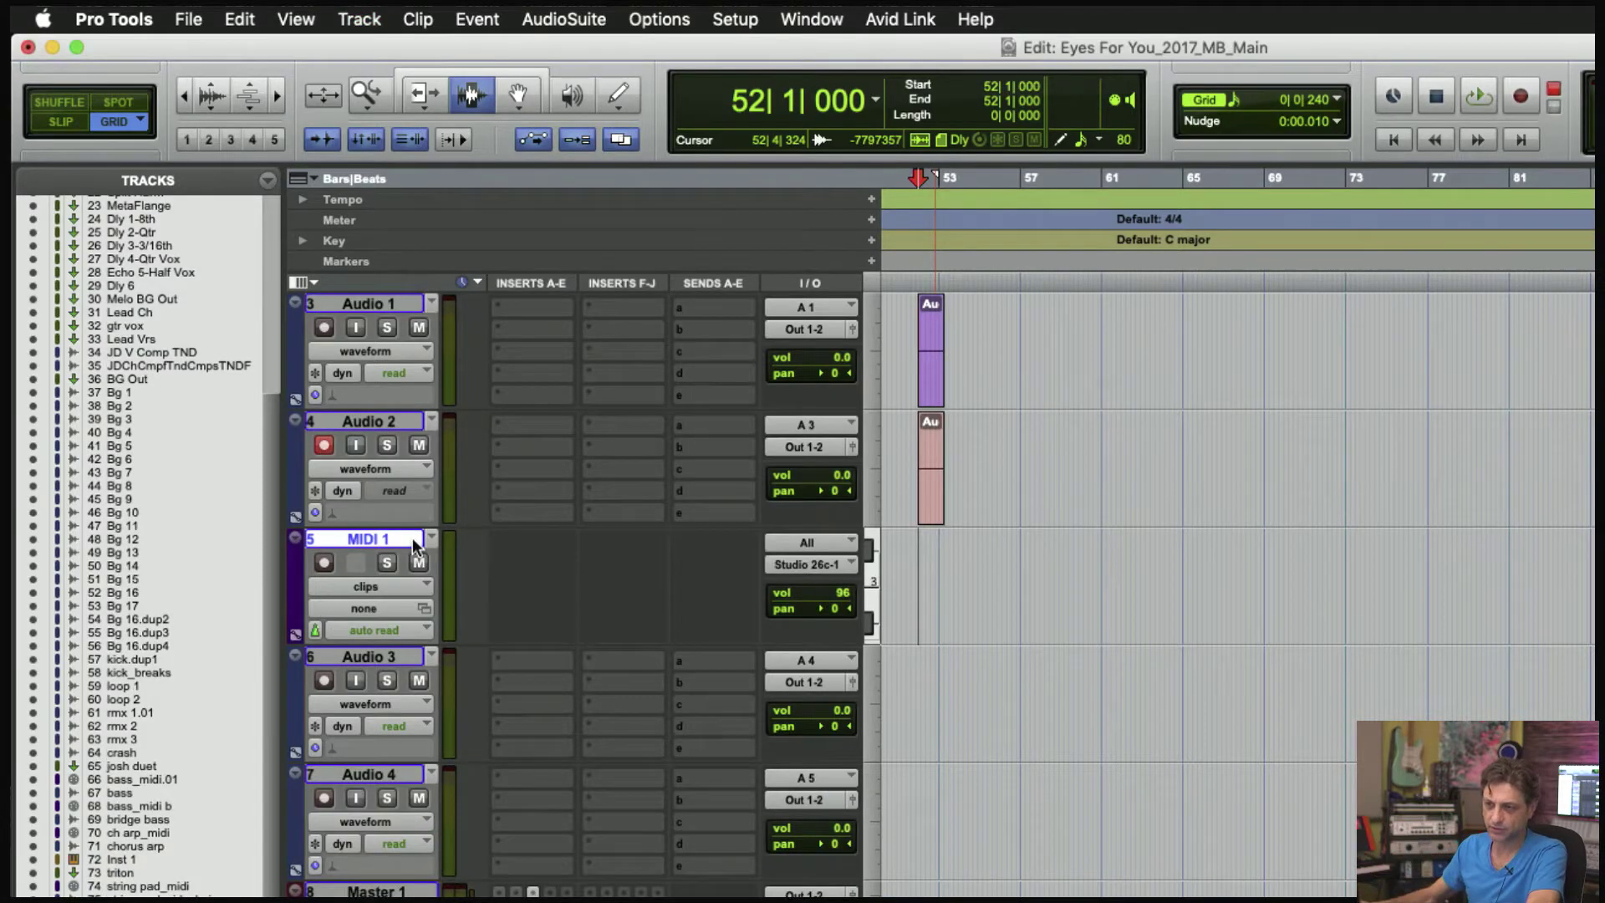
Step: Arm MIDI 1, Audio 1, then Audio 2, leaving MIDI 1 and Audio 2 armed
click(323, 564)
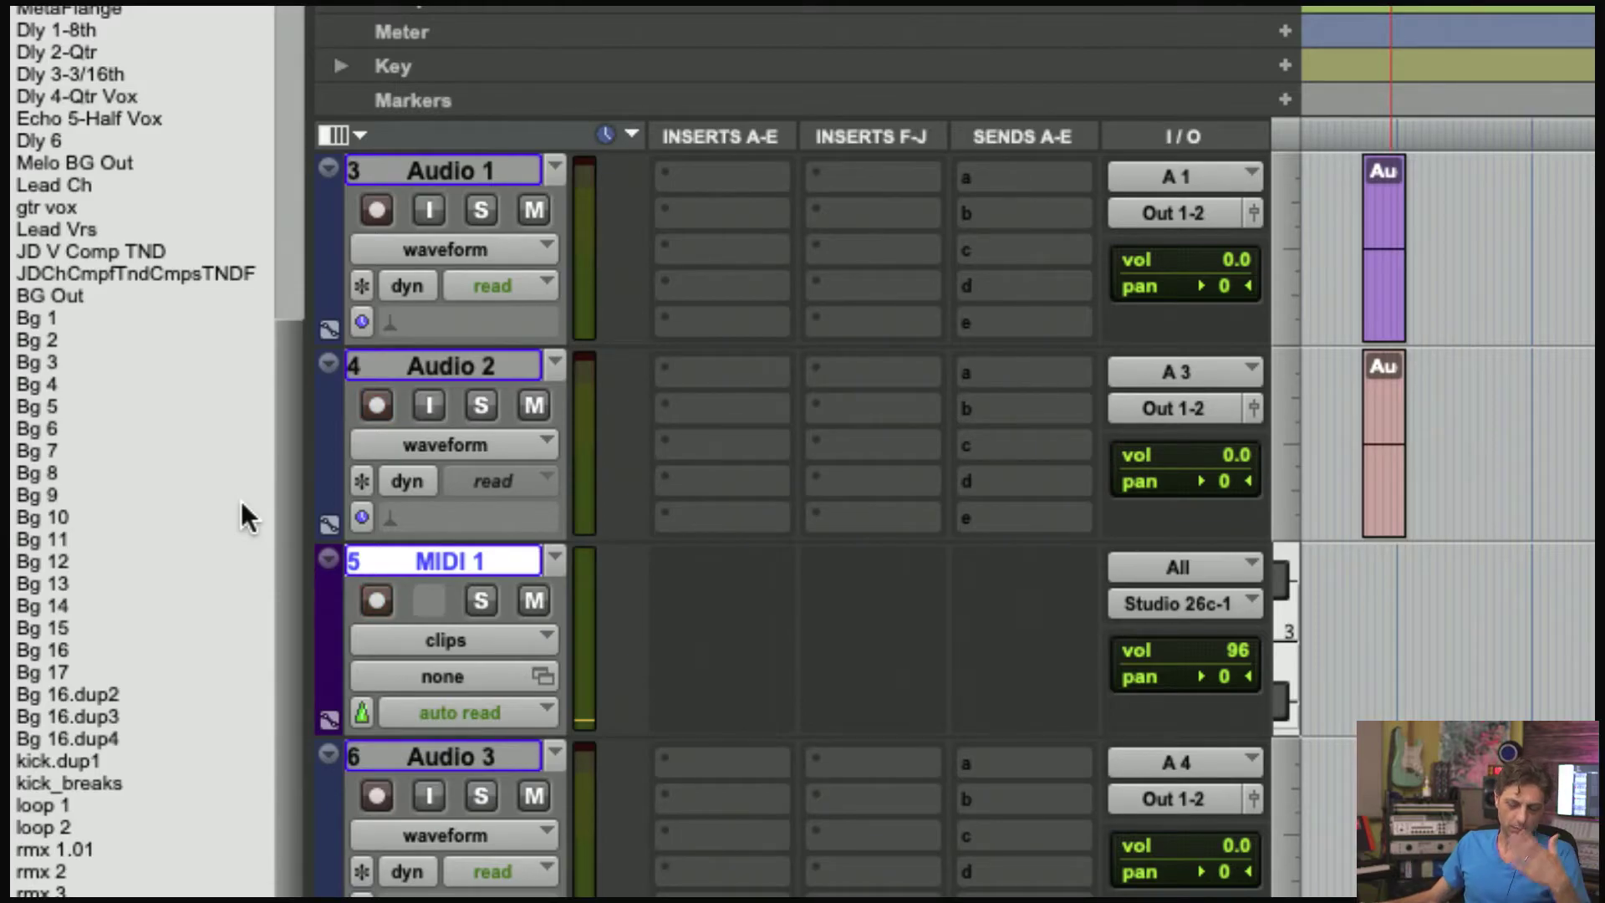
click(377, 211)
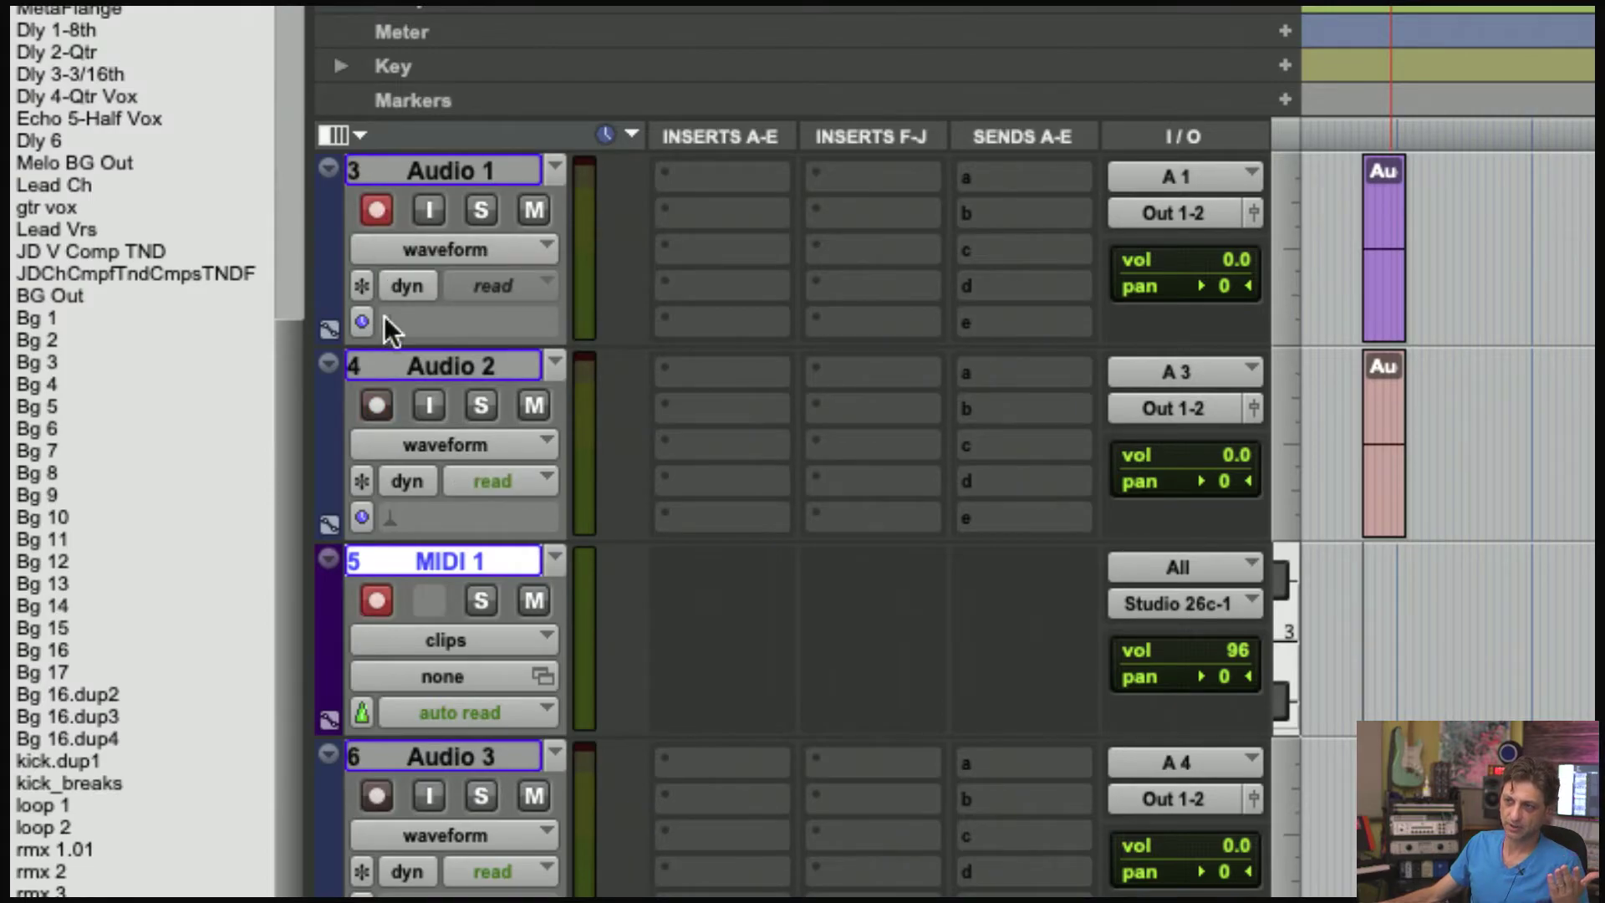
click(377, 405)
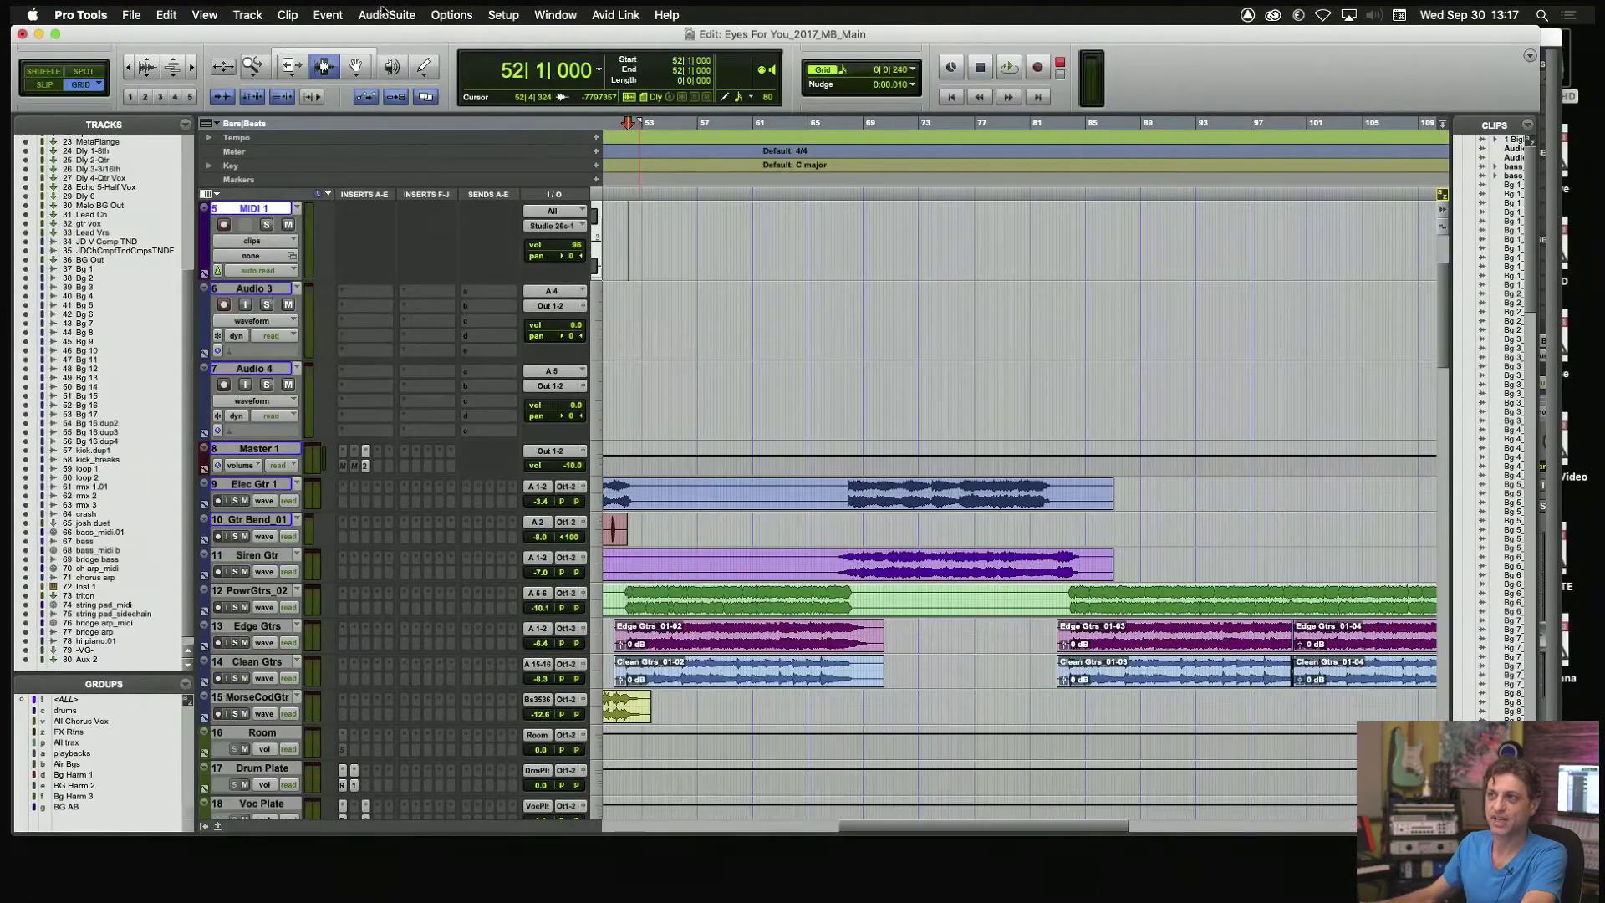
Step: Switch Record Enable Buttons to Cancel Previous on All Tracks and close Preferences
click(504, 15)
click(534, 288)
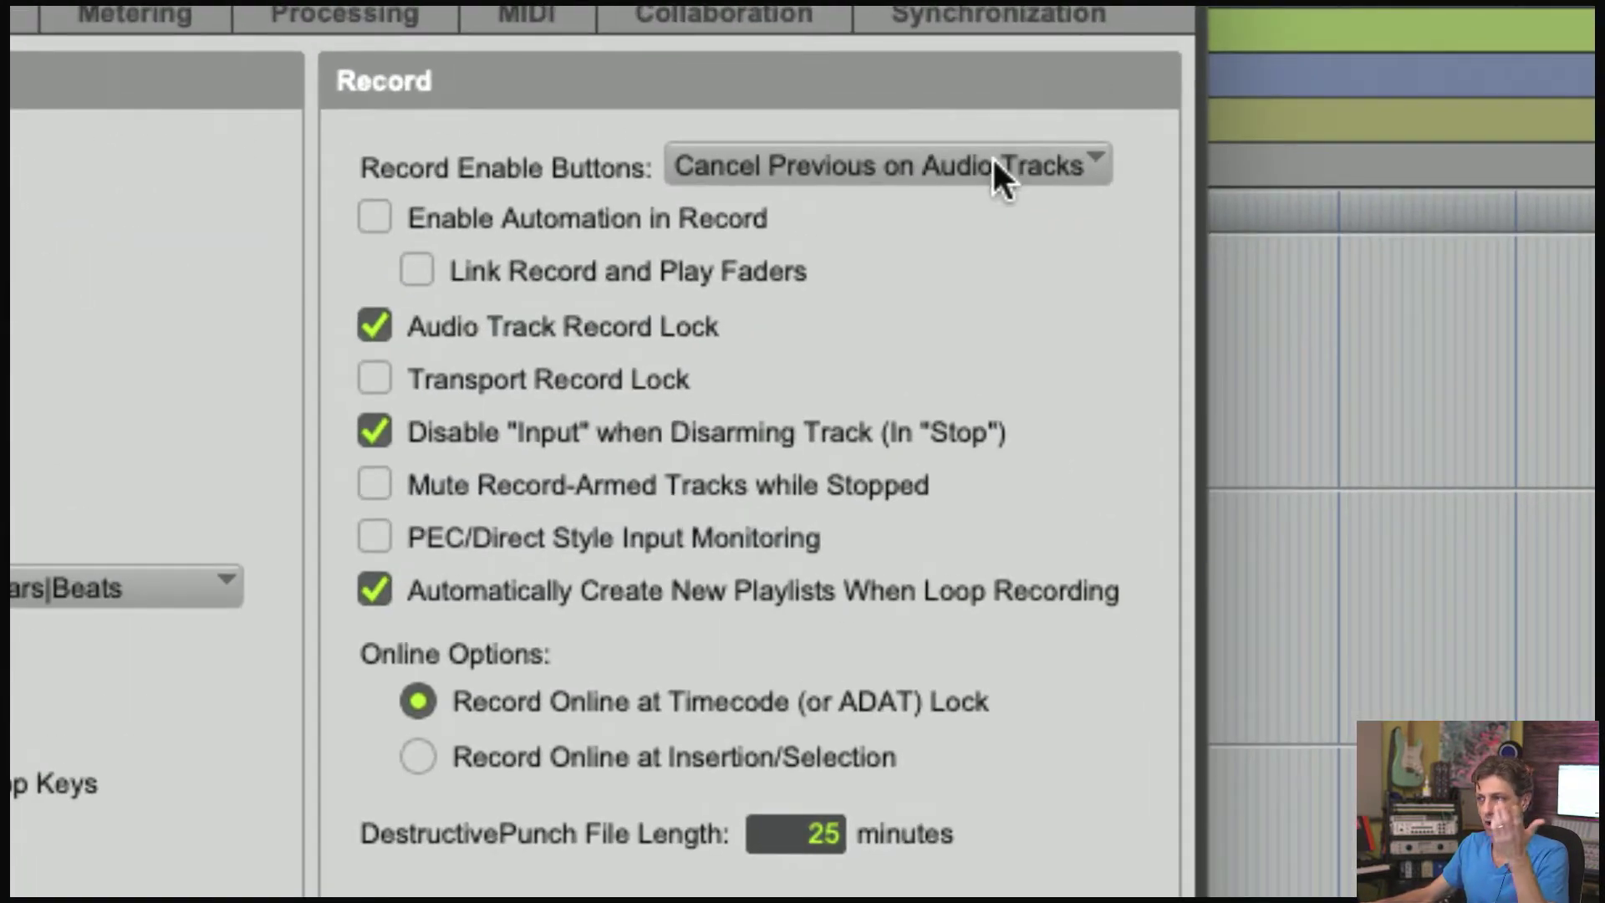
click(993, 163)
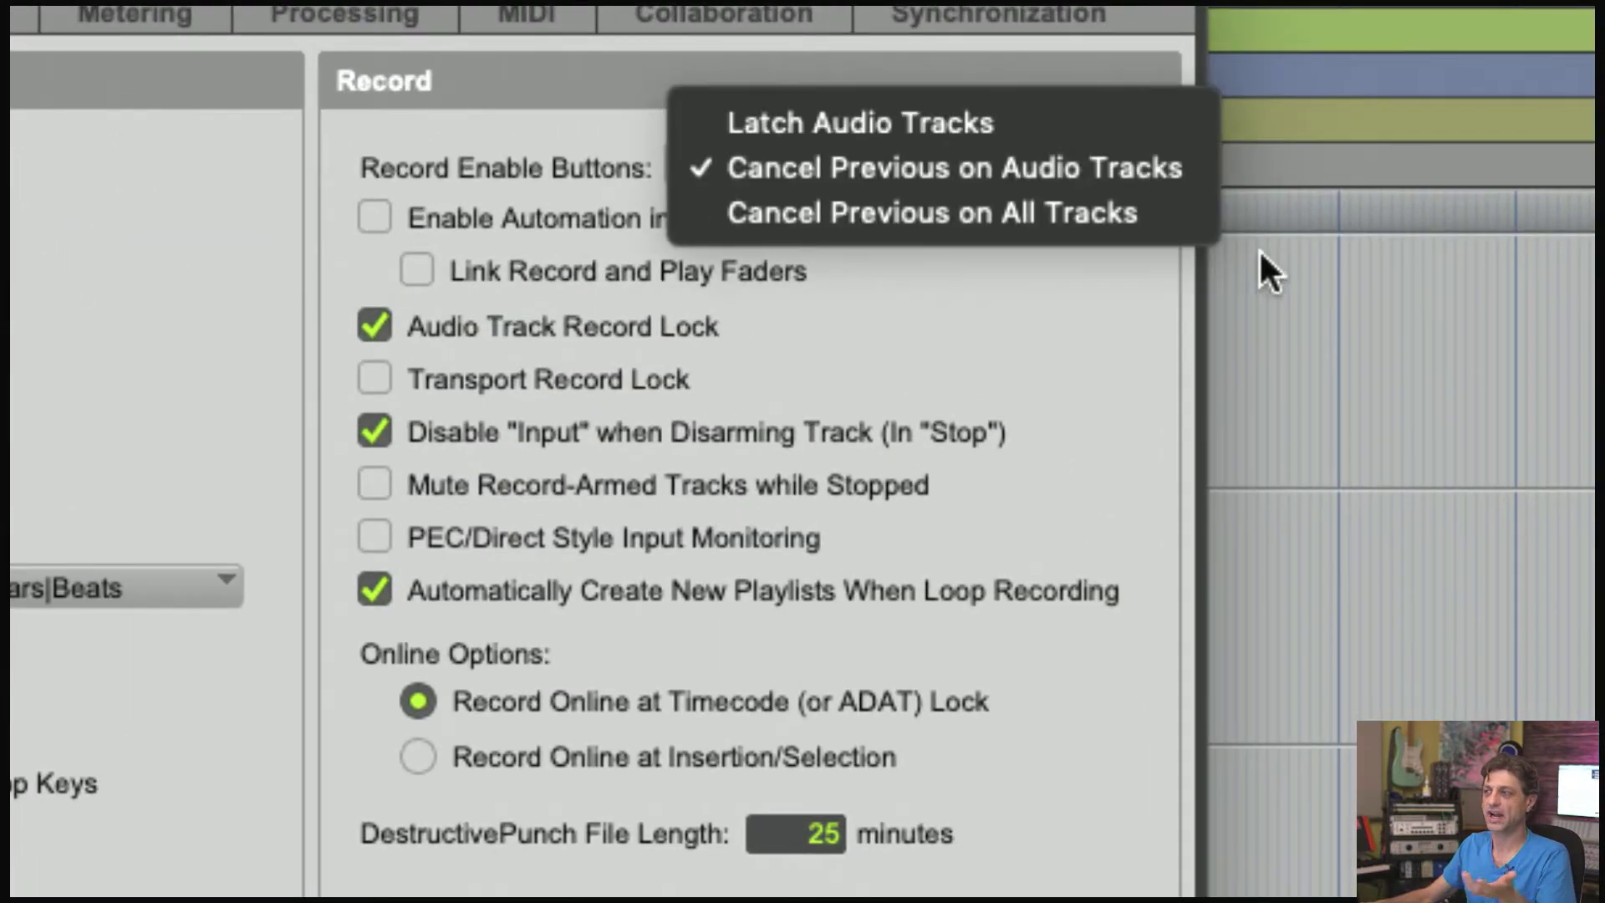
click(1181, 217)
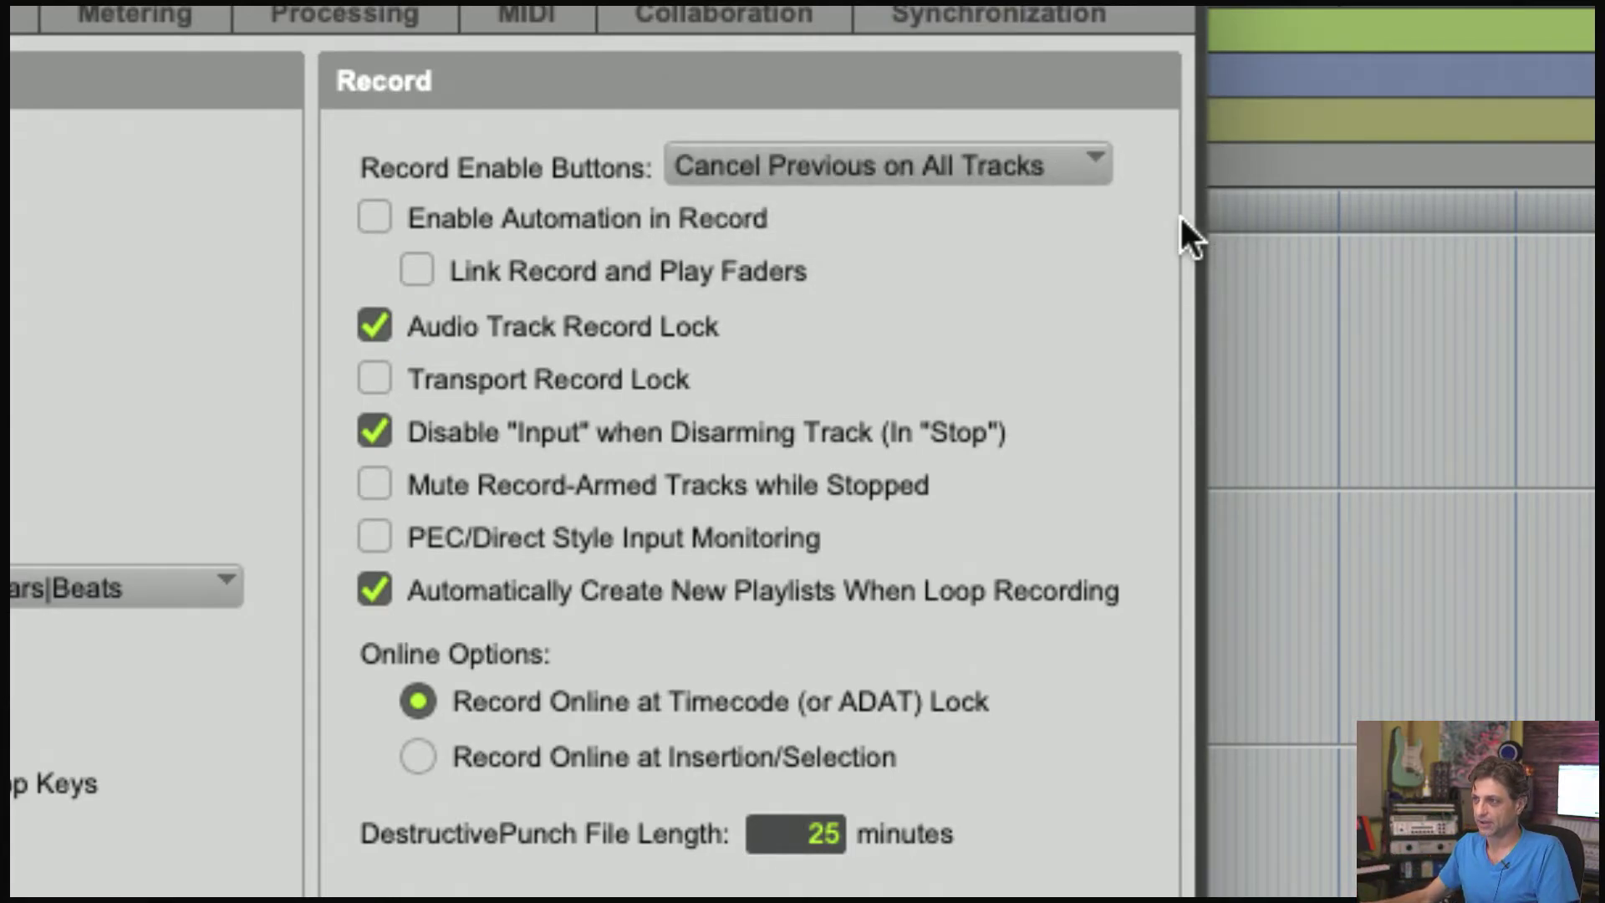
key(Return)
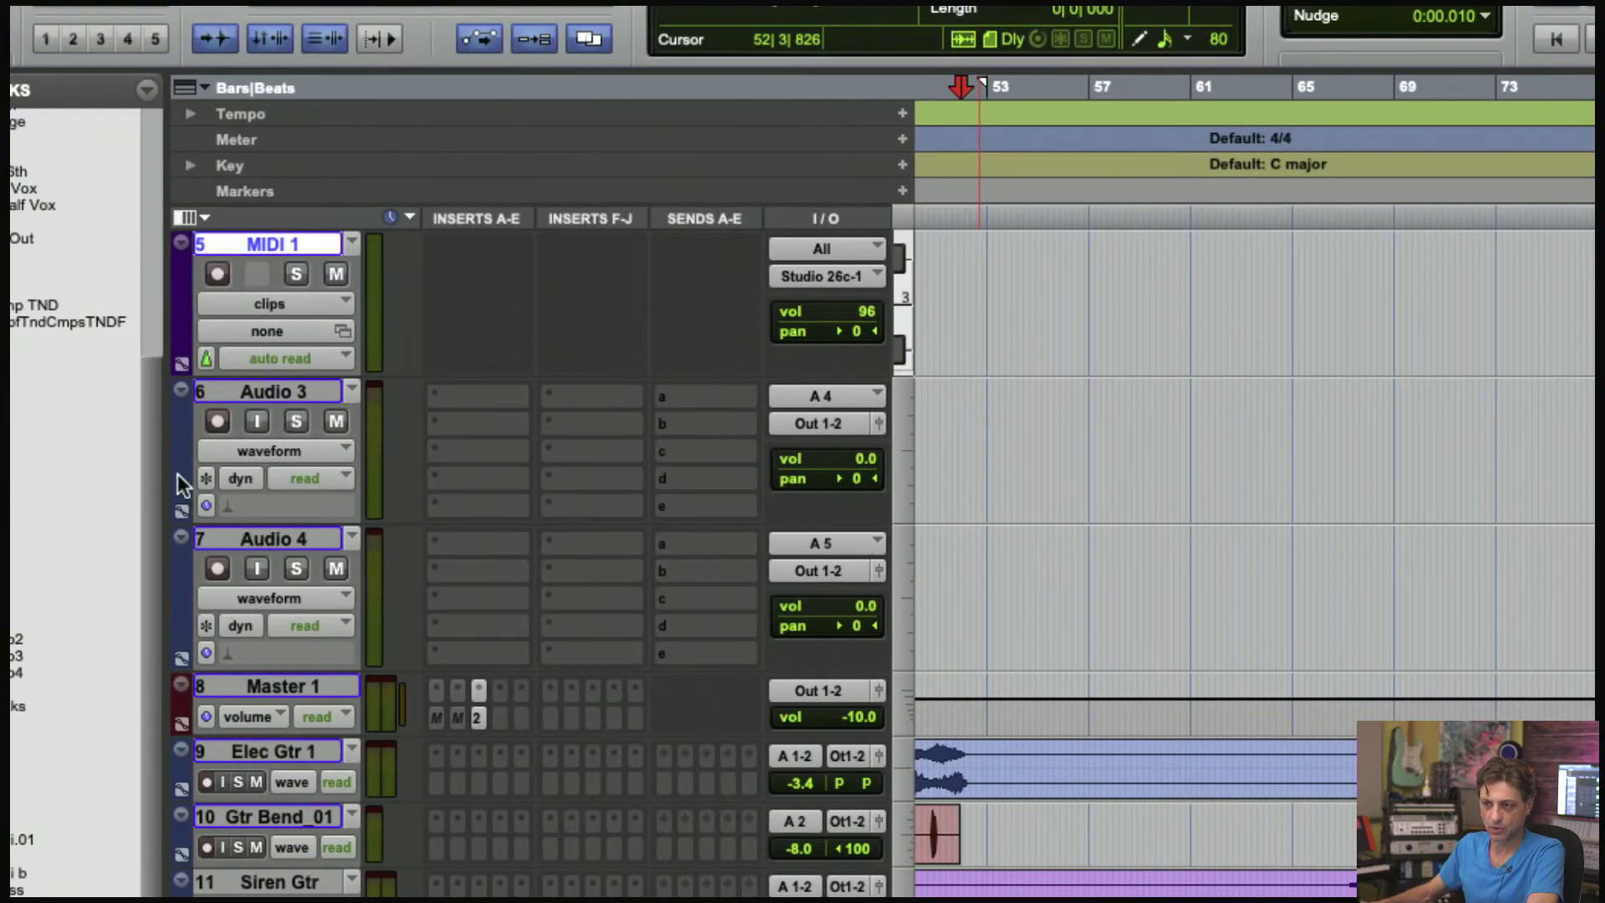
Step: Arm MIDI 1, which disarms Audio 2, then re-arm Audio 2, releasing MIDI 1
scroll(254, 502, up, 4)
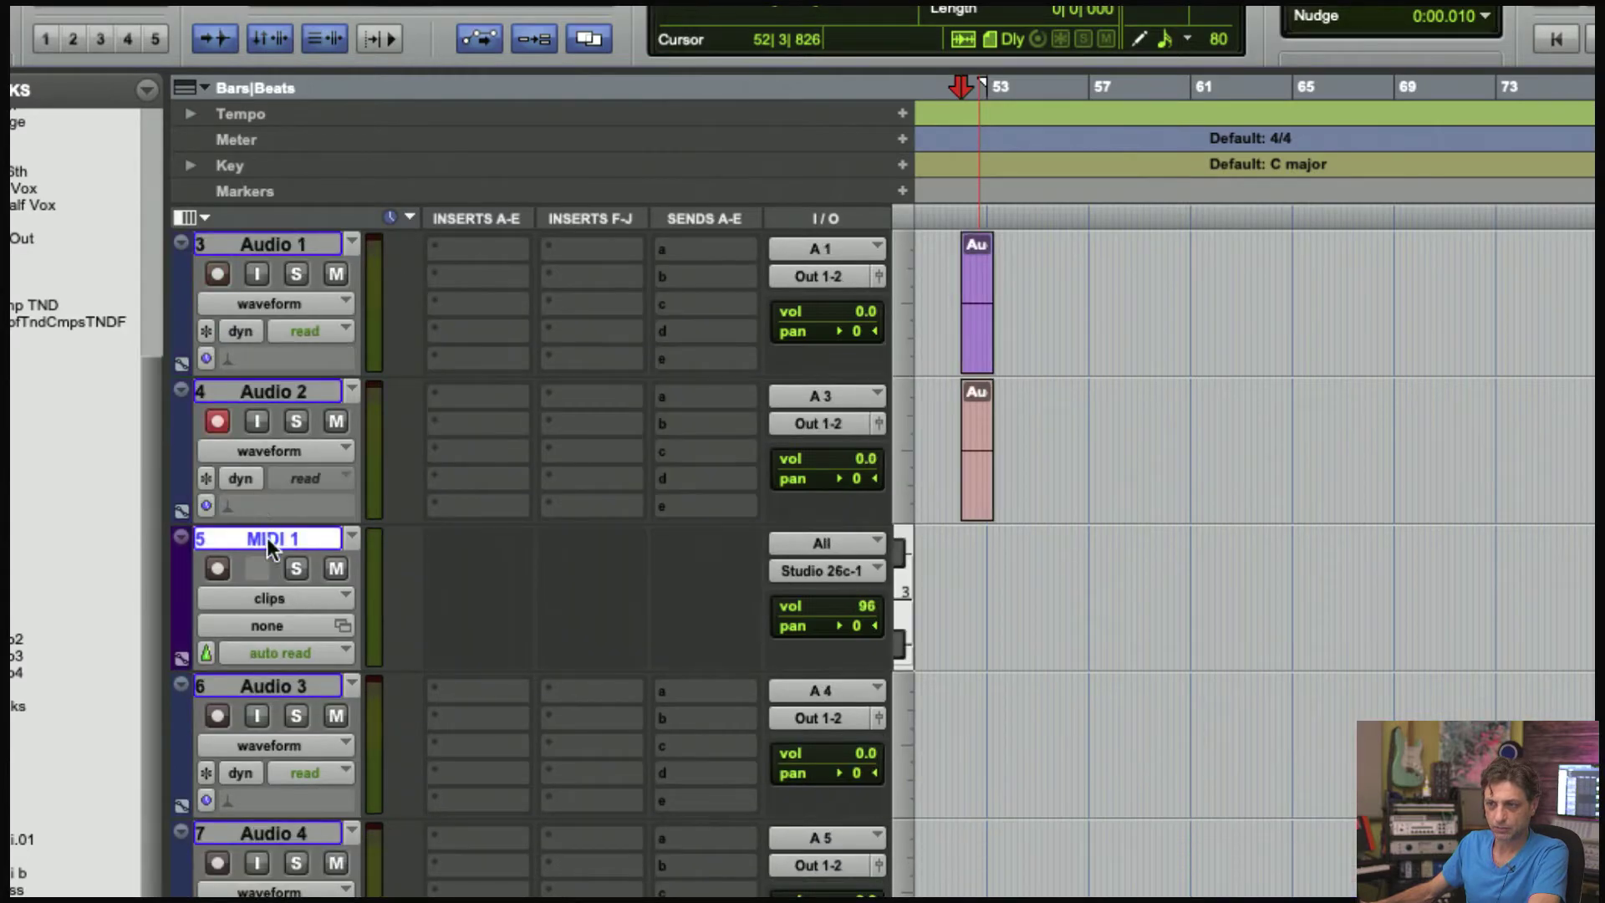
scroll(243, 556, down, 2)
click(223, 424)
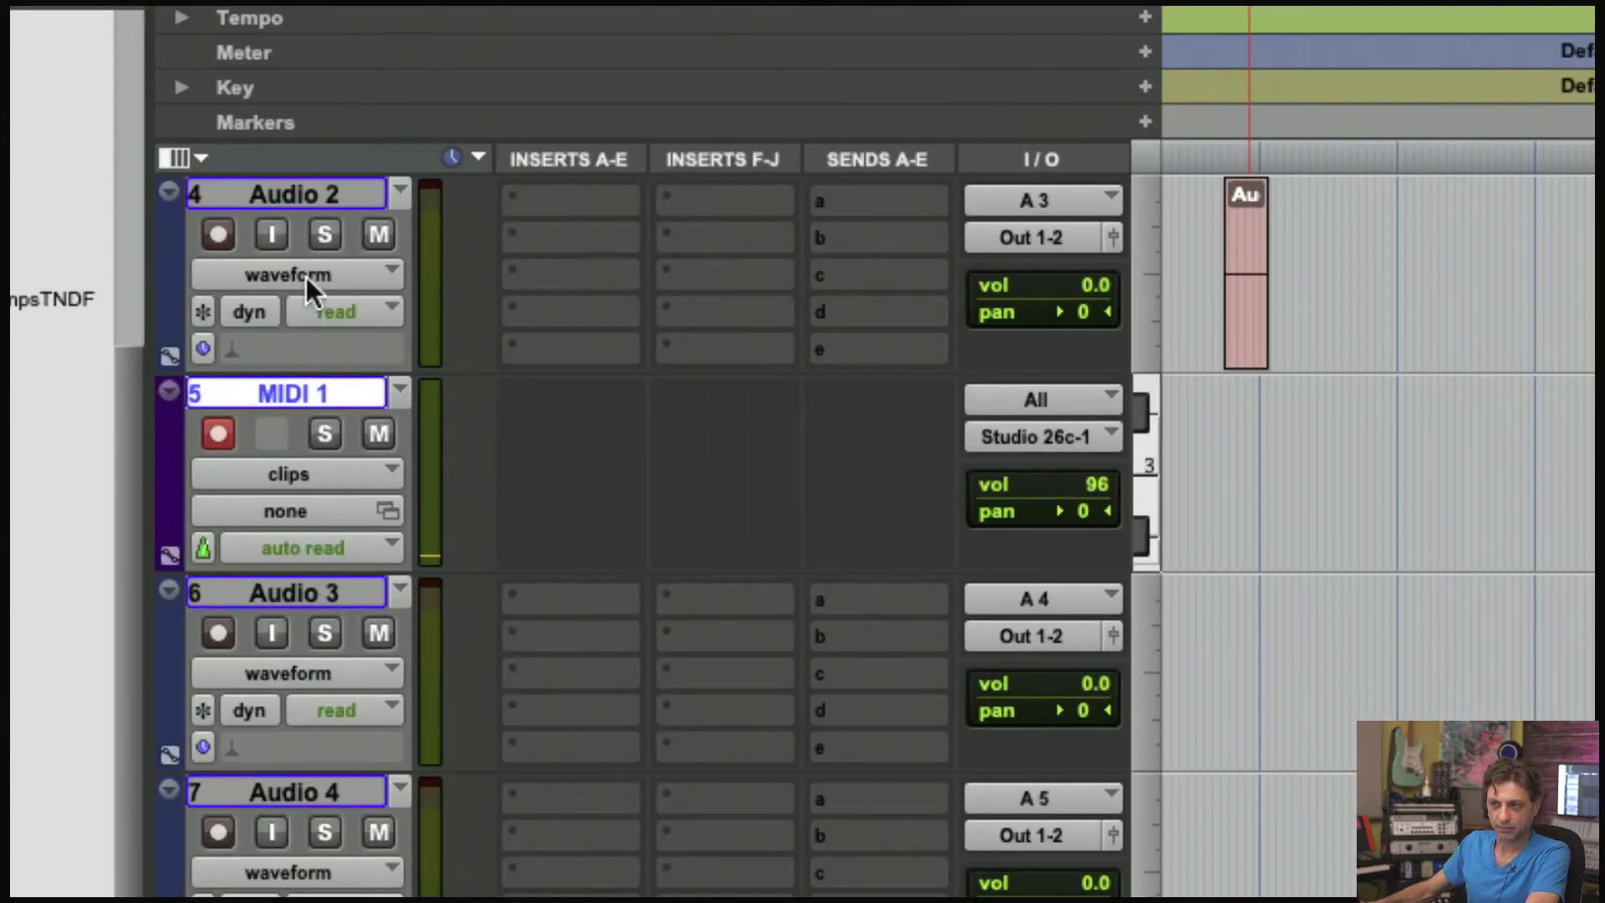
scroll(284, 306, up, 2)
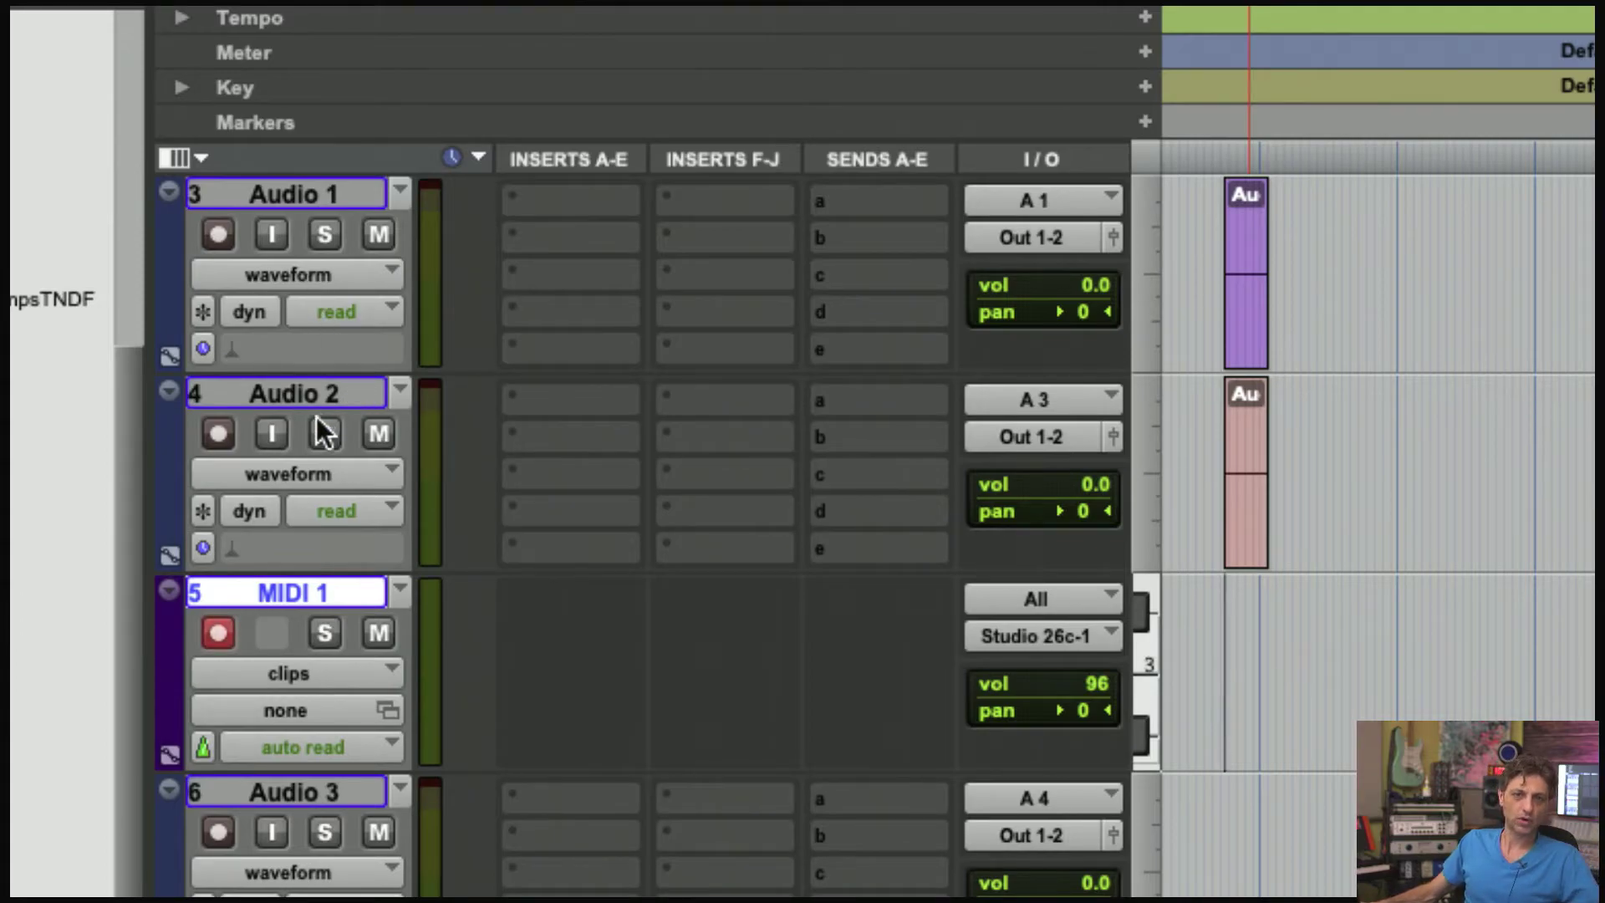
click(219, 433)
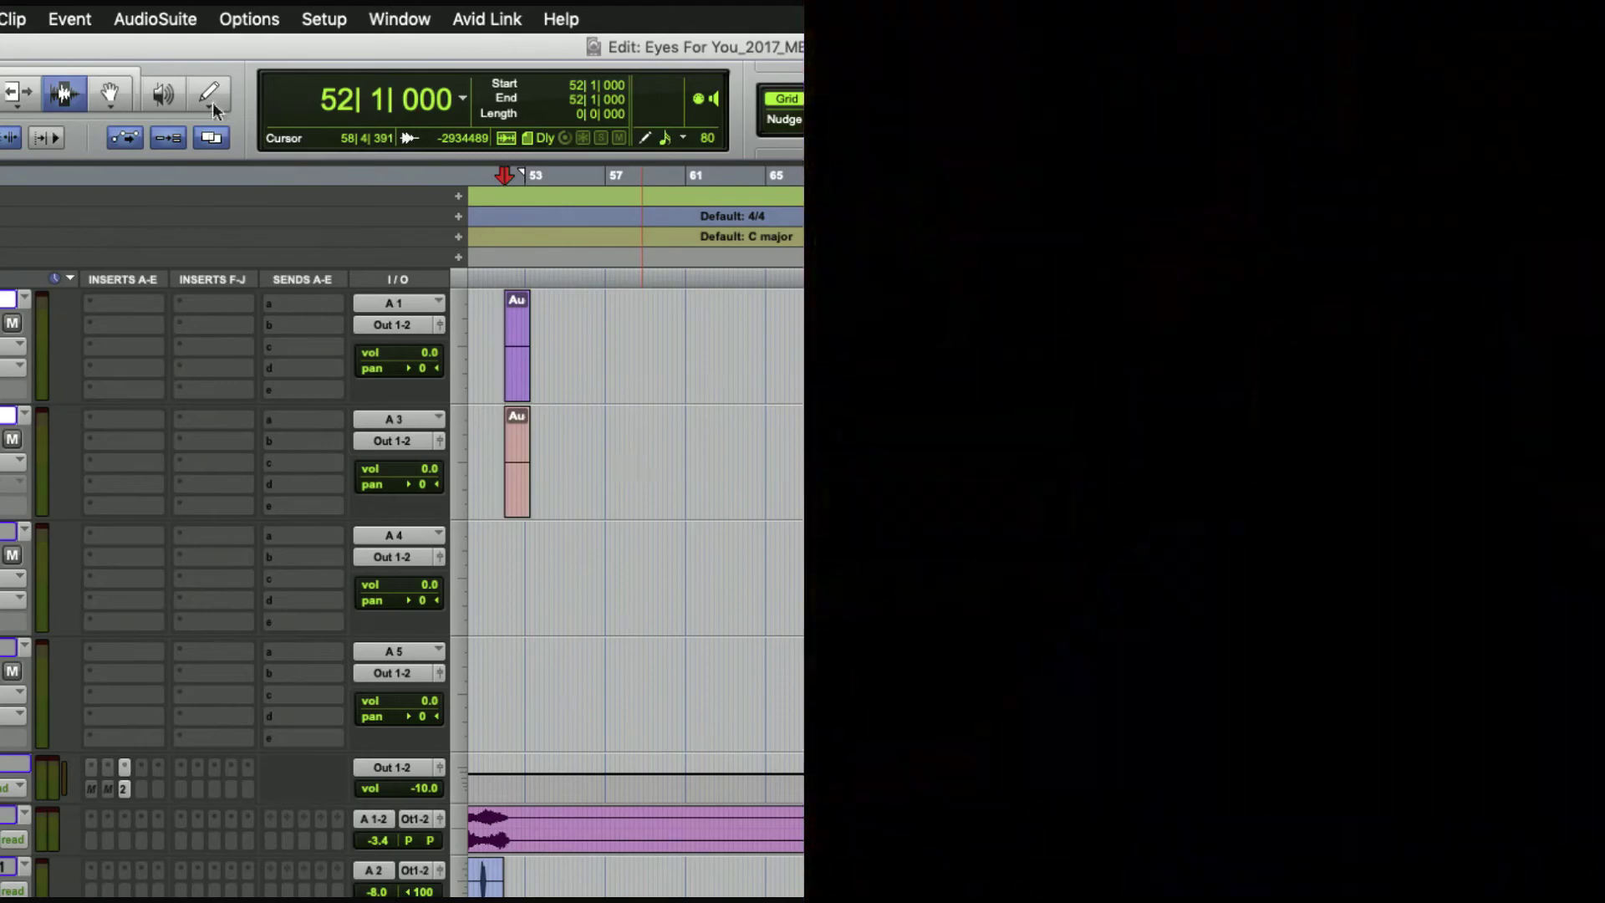
Step: Reopen Preferences, move the window left, and show the Record Enable Buttons choices
click(324, 19)
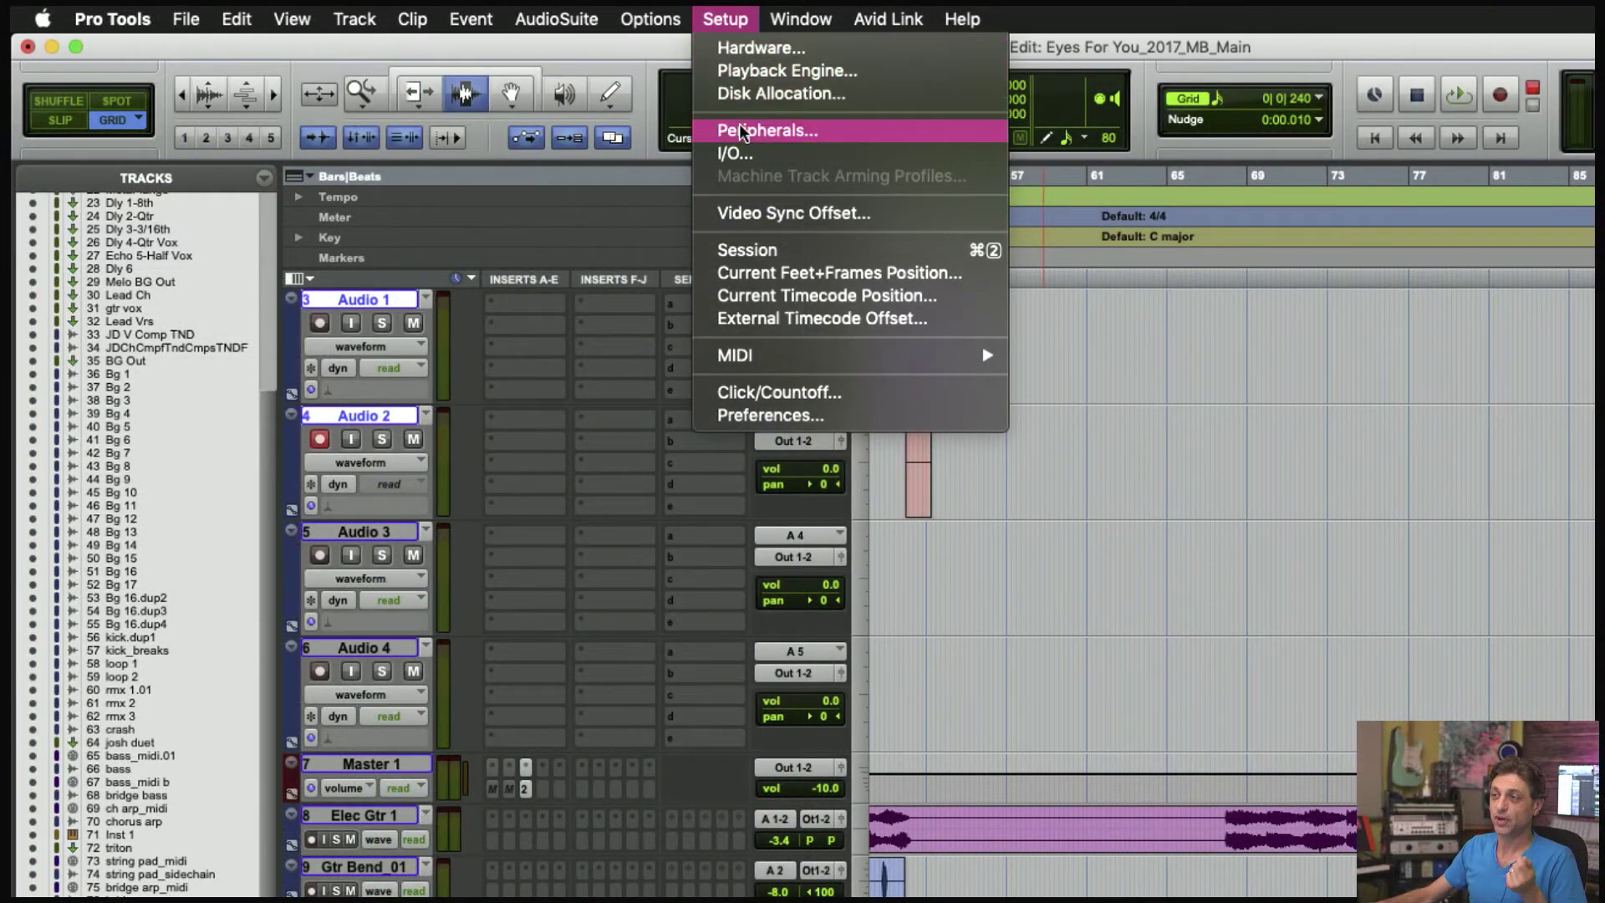
click(762, 413)
drag(1152, 147, 734, 117)
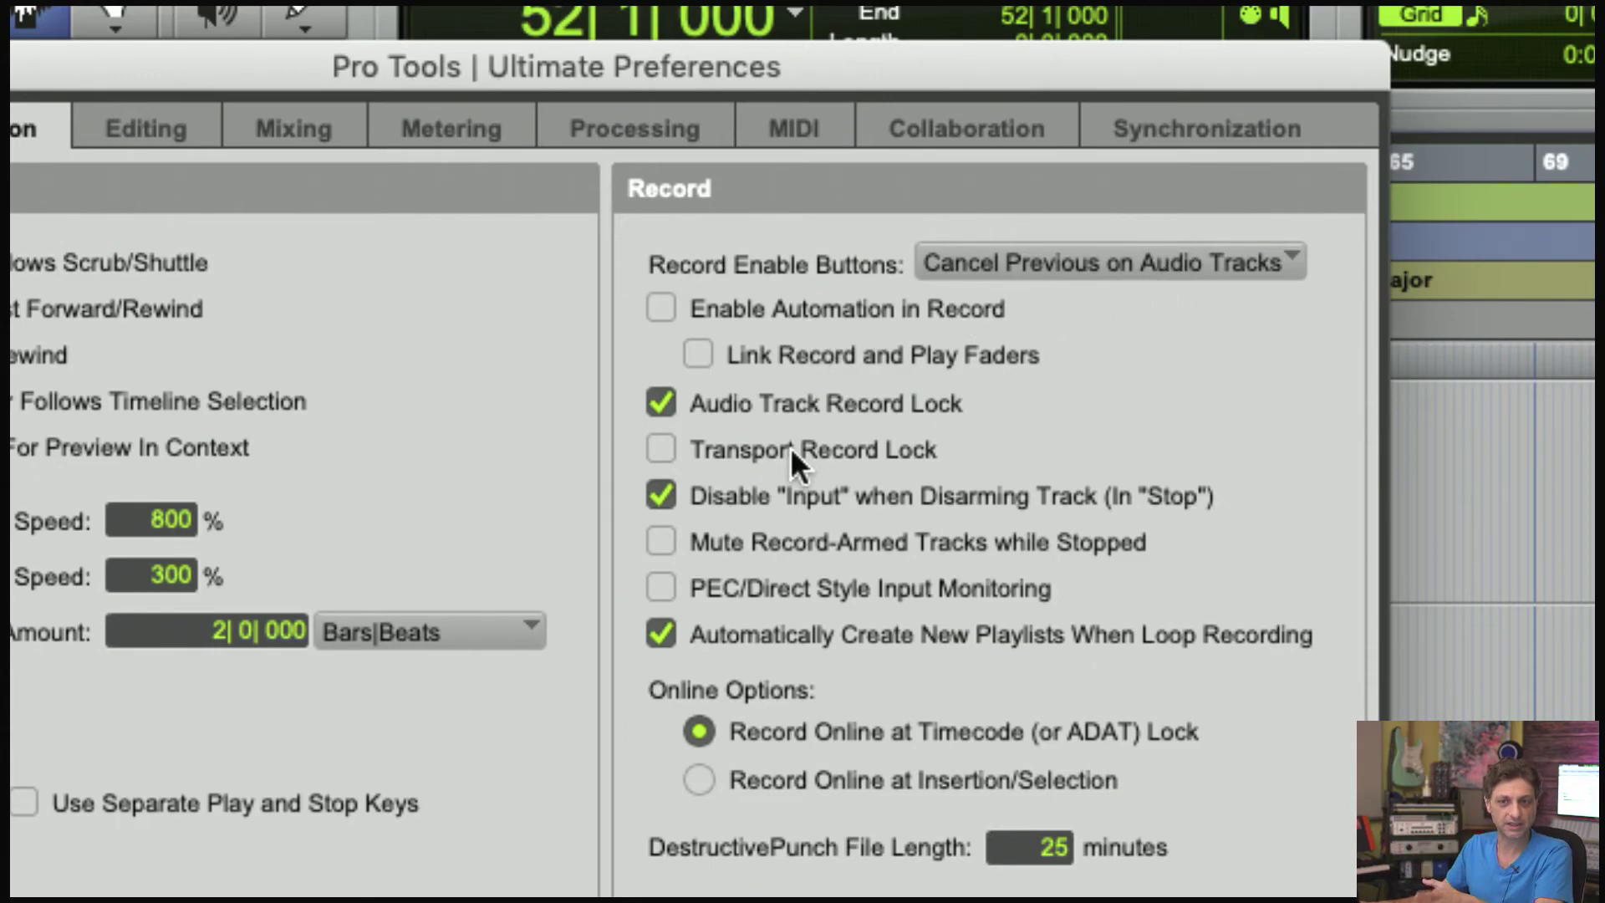
click(1111, 264)
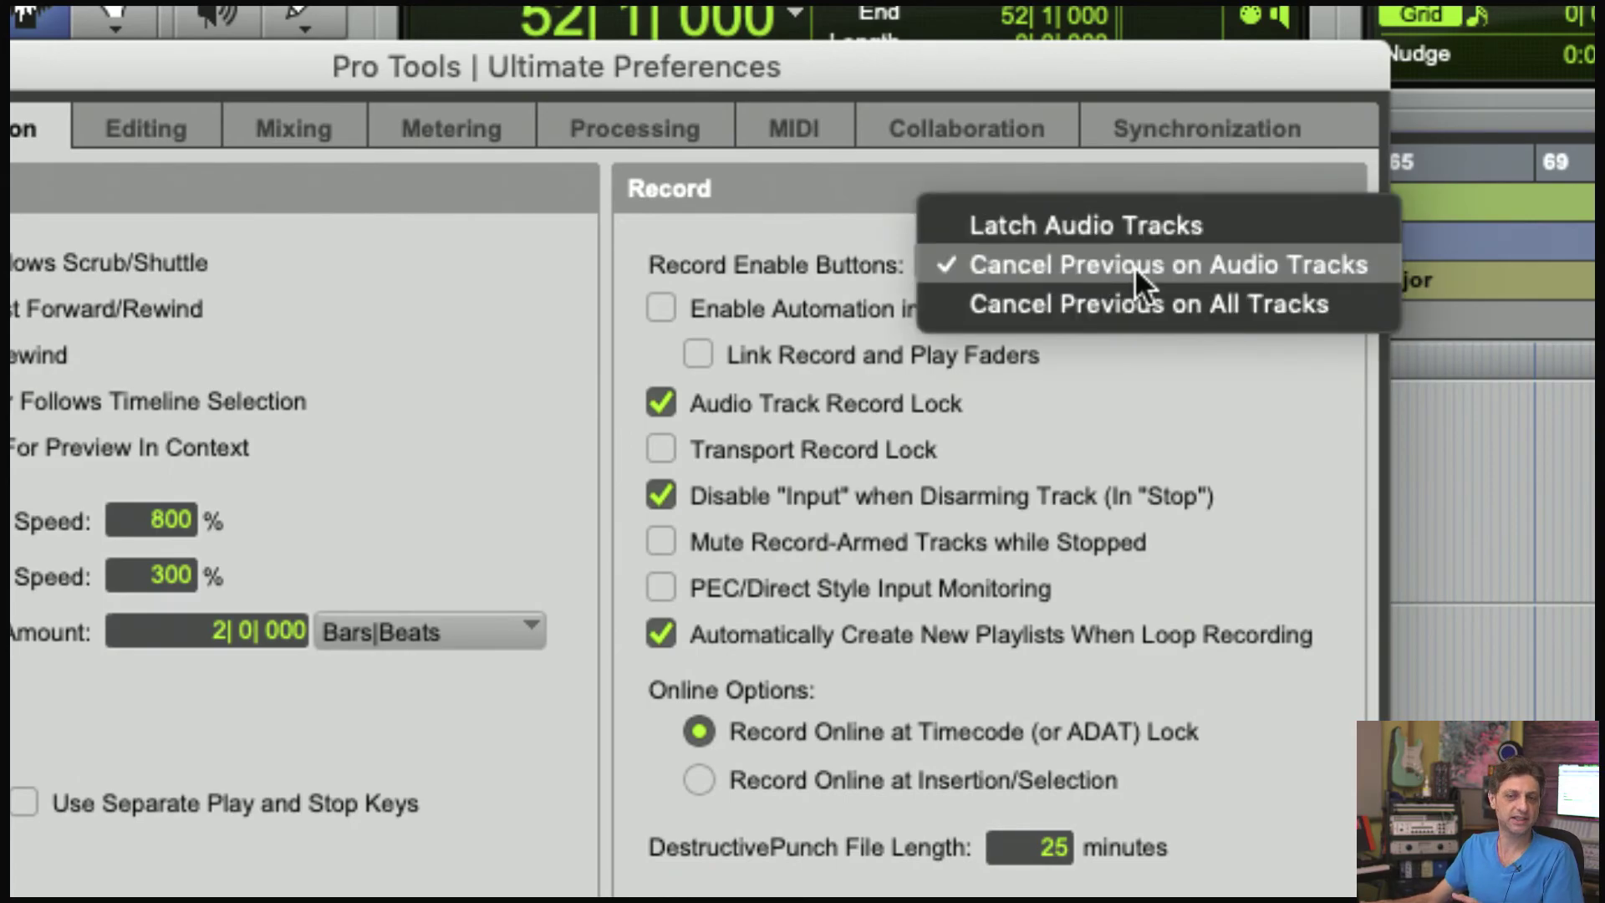